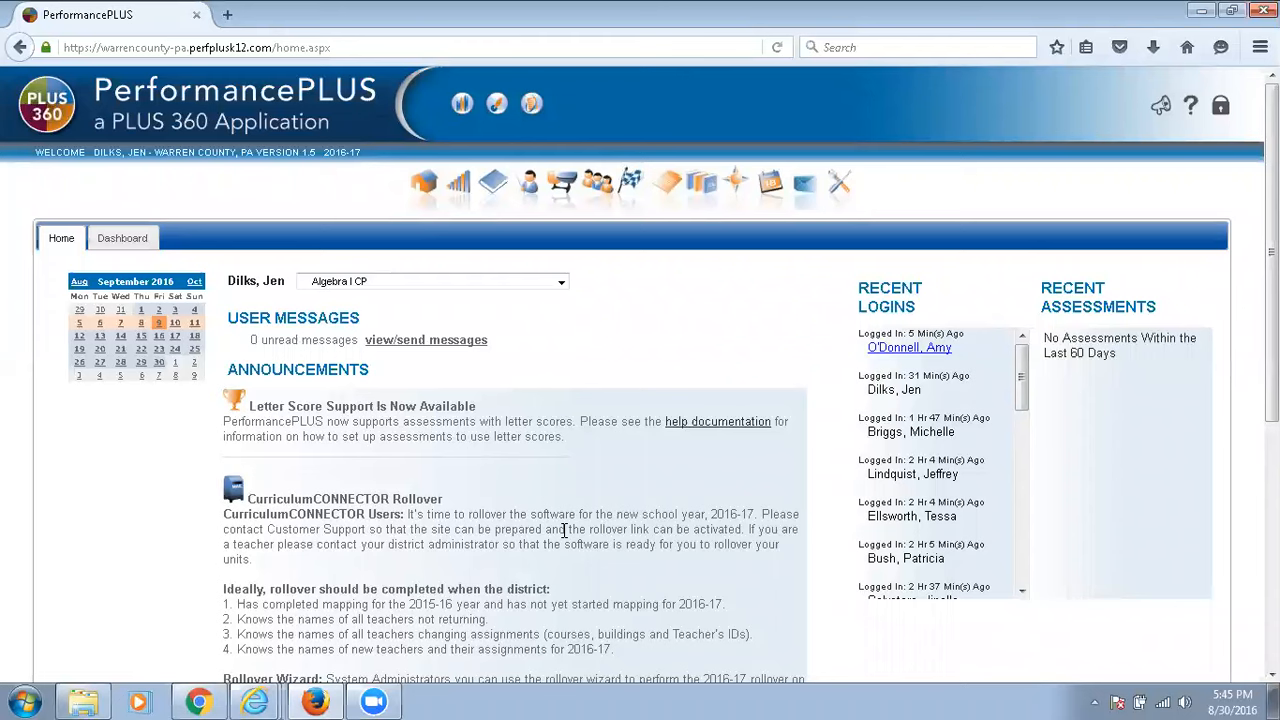
# Open the Algebra I CP curriculum map and go to November's Graphs and Functions unit.
pyautogui.click(742, 186)
pyautogui.click(740, 188)
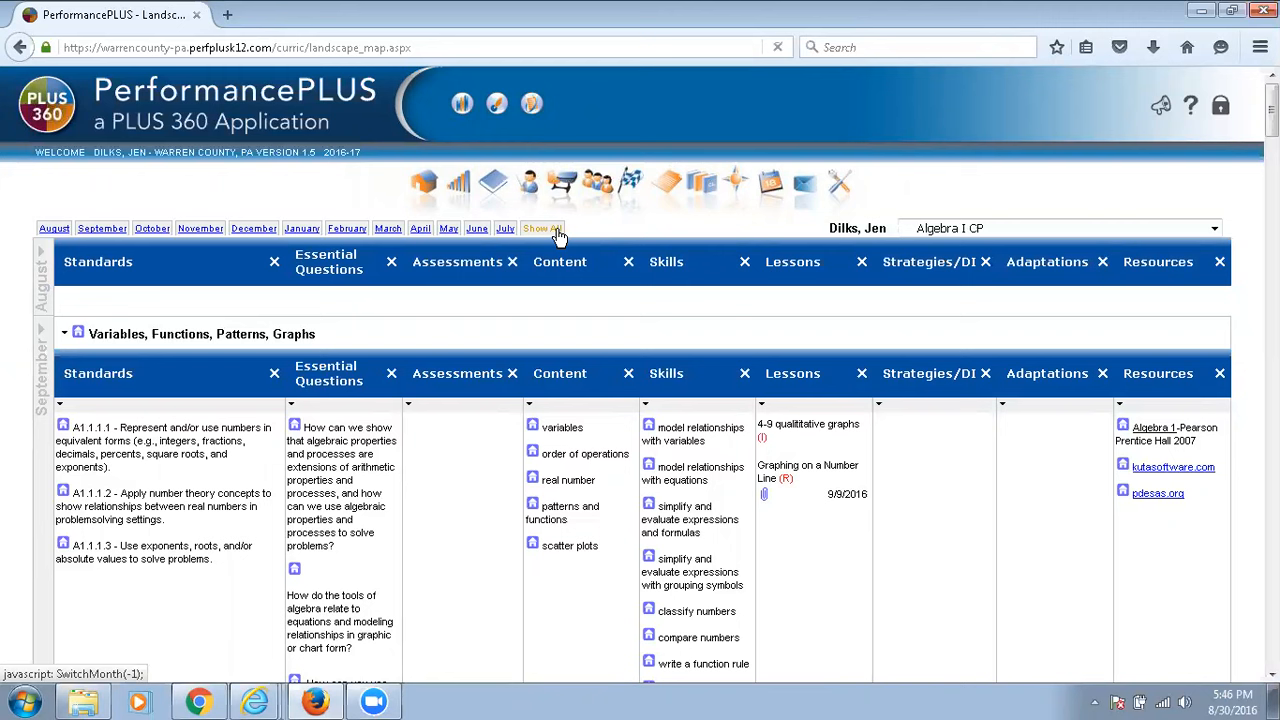
pyautogui.scroll(-3, 564, 352)
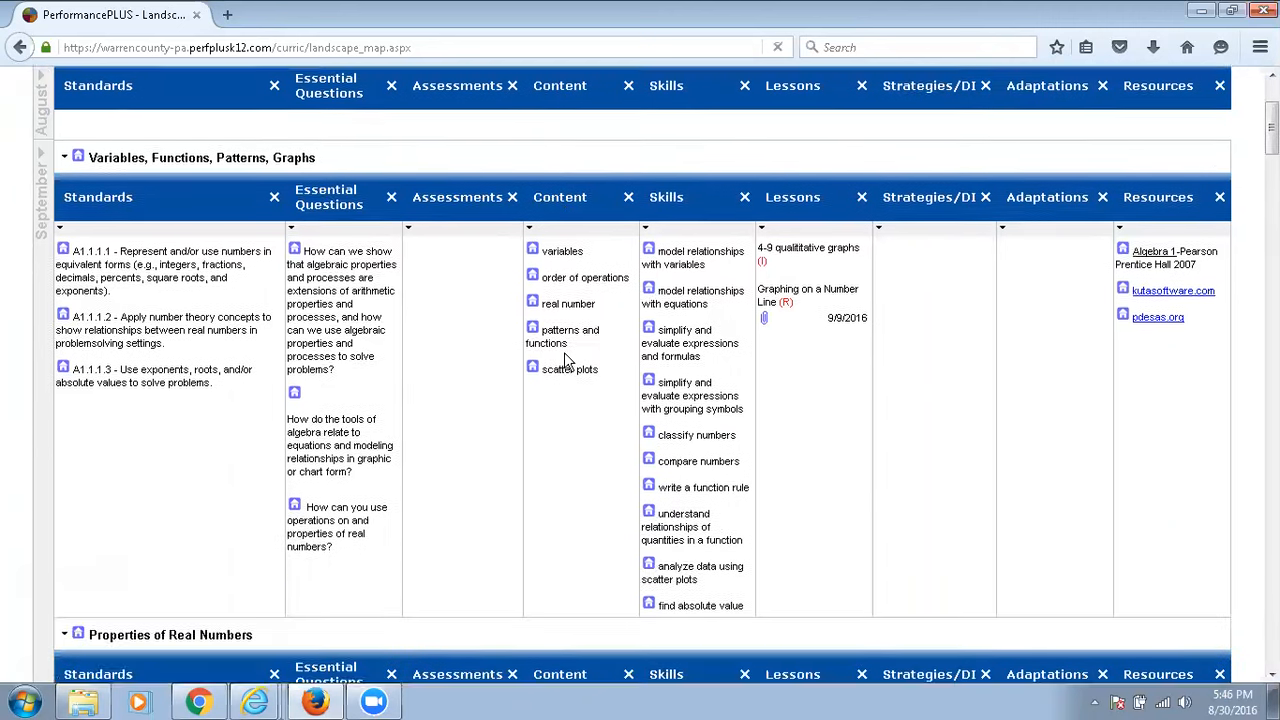
pyautogui.scroll(-10, 564, 356)
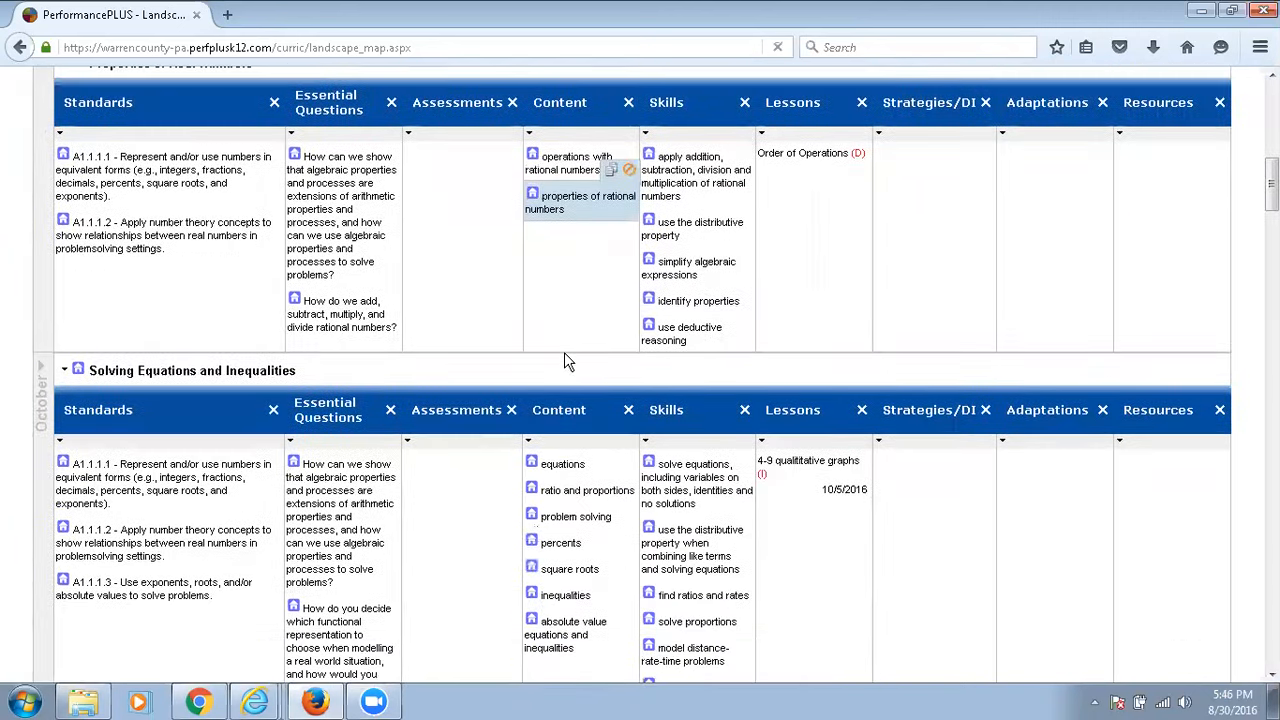
pyautogui.scroll(-12, 564, 356)
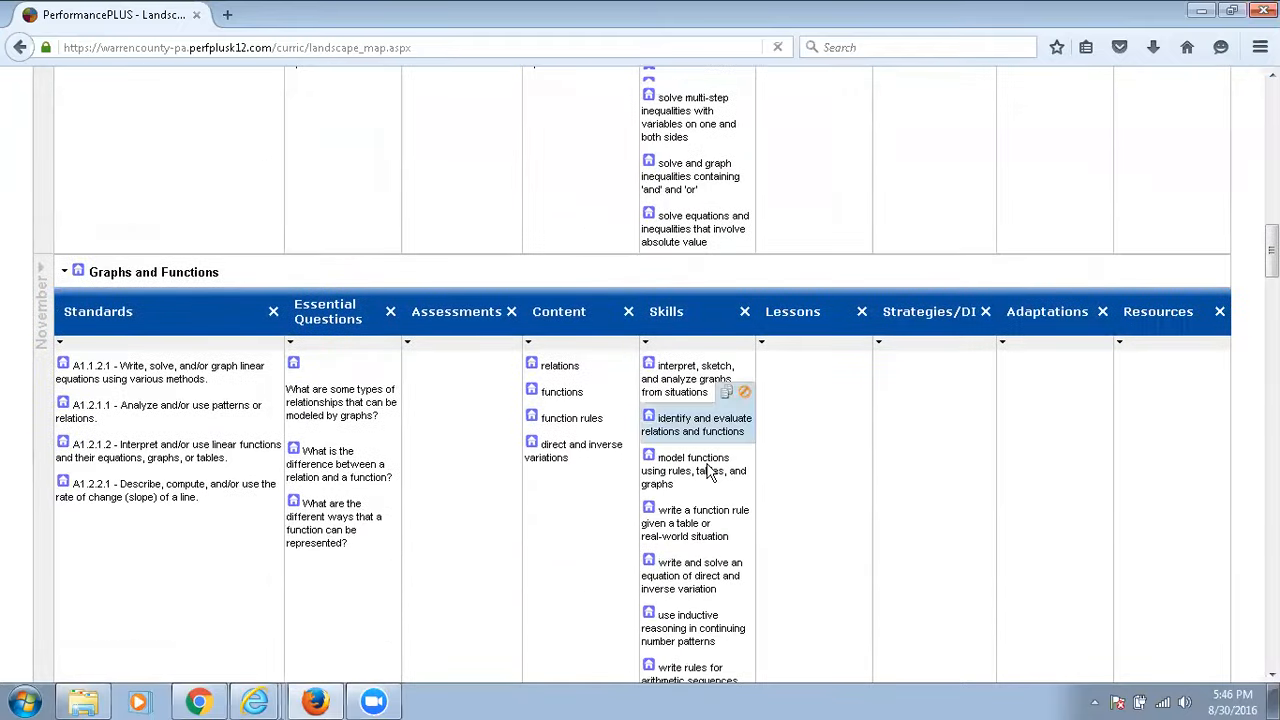
pyautogui.scroll(-1, 720, 460)
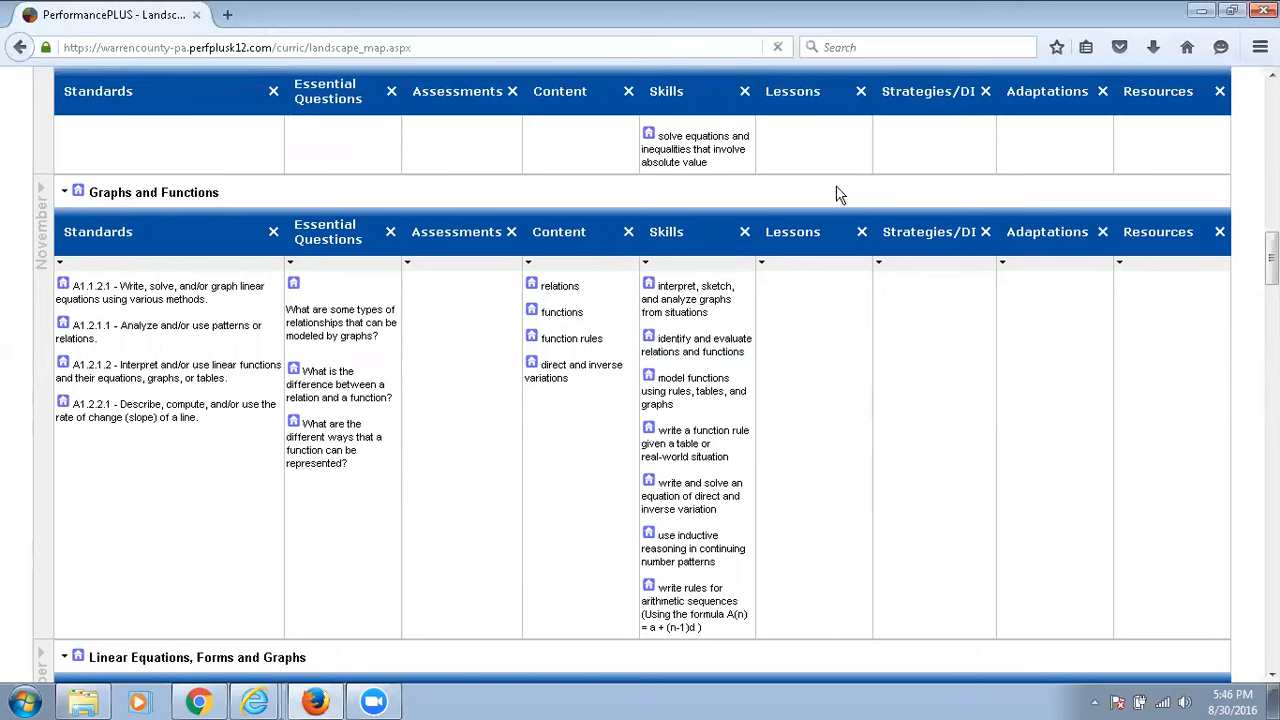
# Search the 2015-16 Algebra I CP lessons for one to add to the Graphs and Functions unit.
pyautogui.click(761, 265)
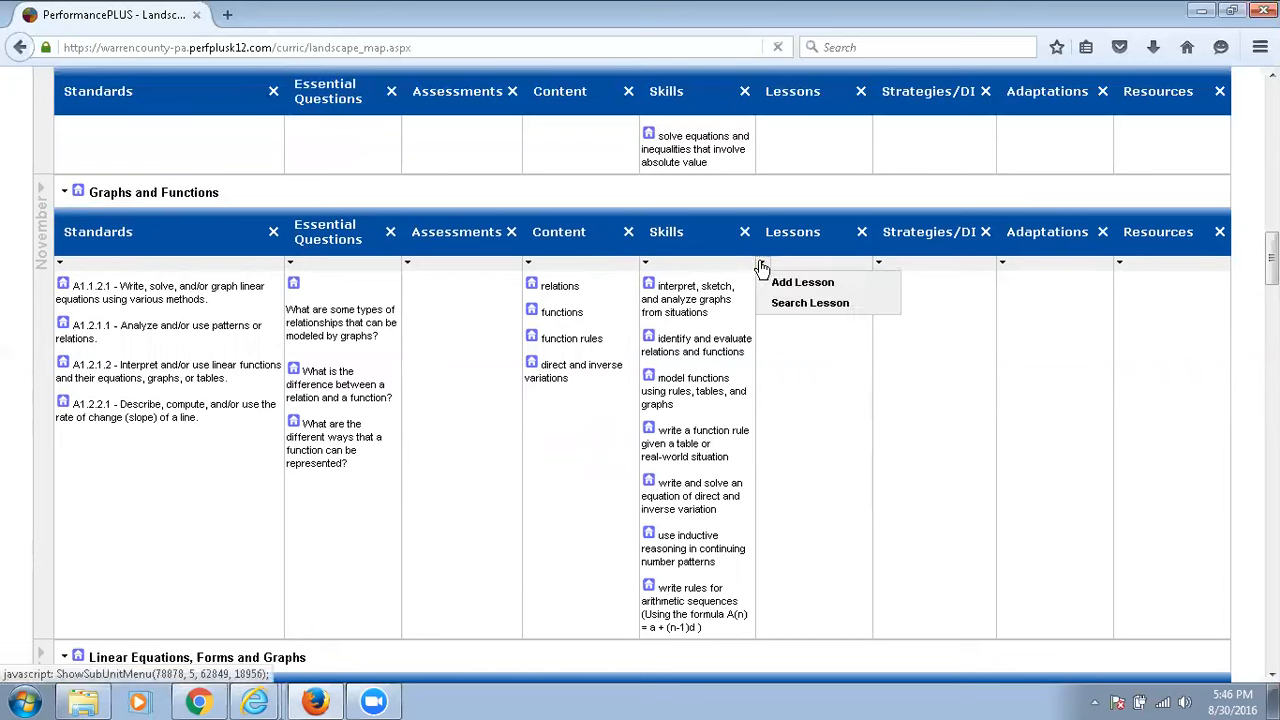
pyautogui.click(791, 305)
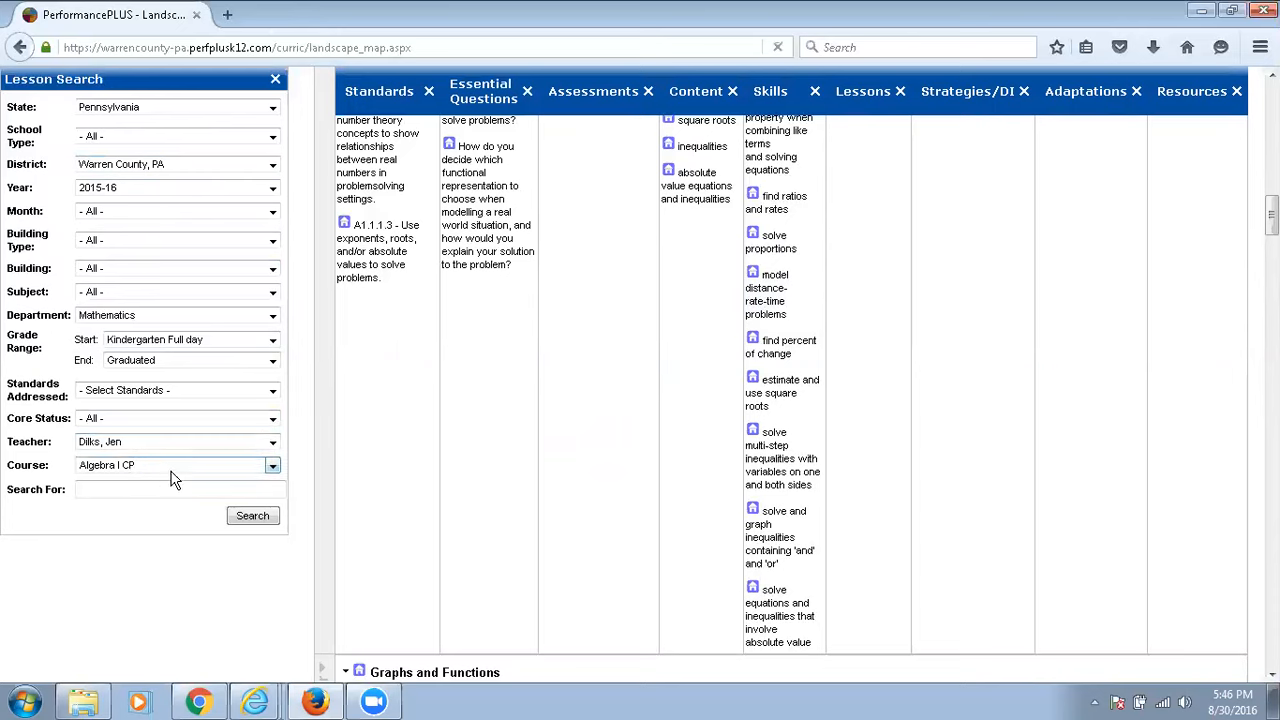
pyautogui.click(252, 516)
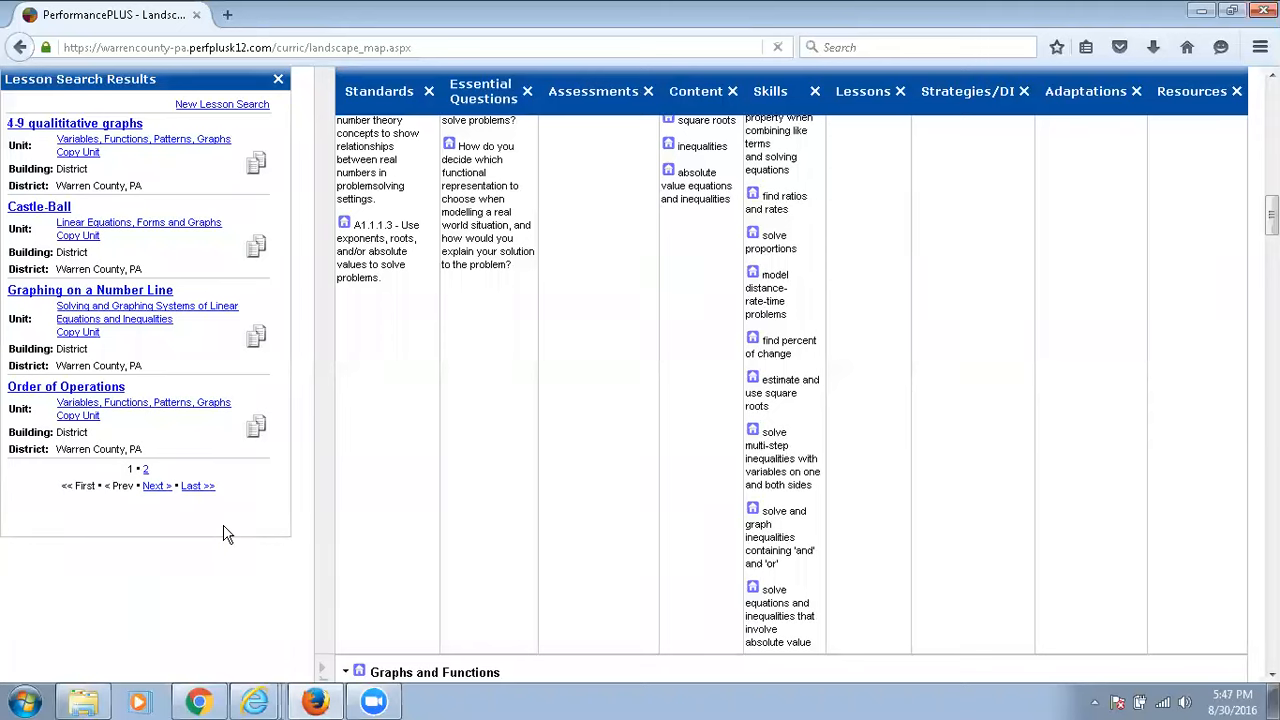
# Review the details of the Order of Operations lesson found in the search, and close its view.
pyautogui.click(60, 390)
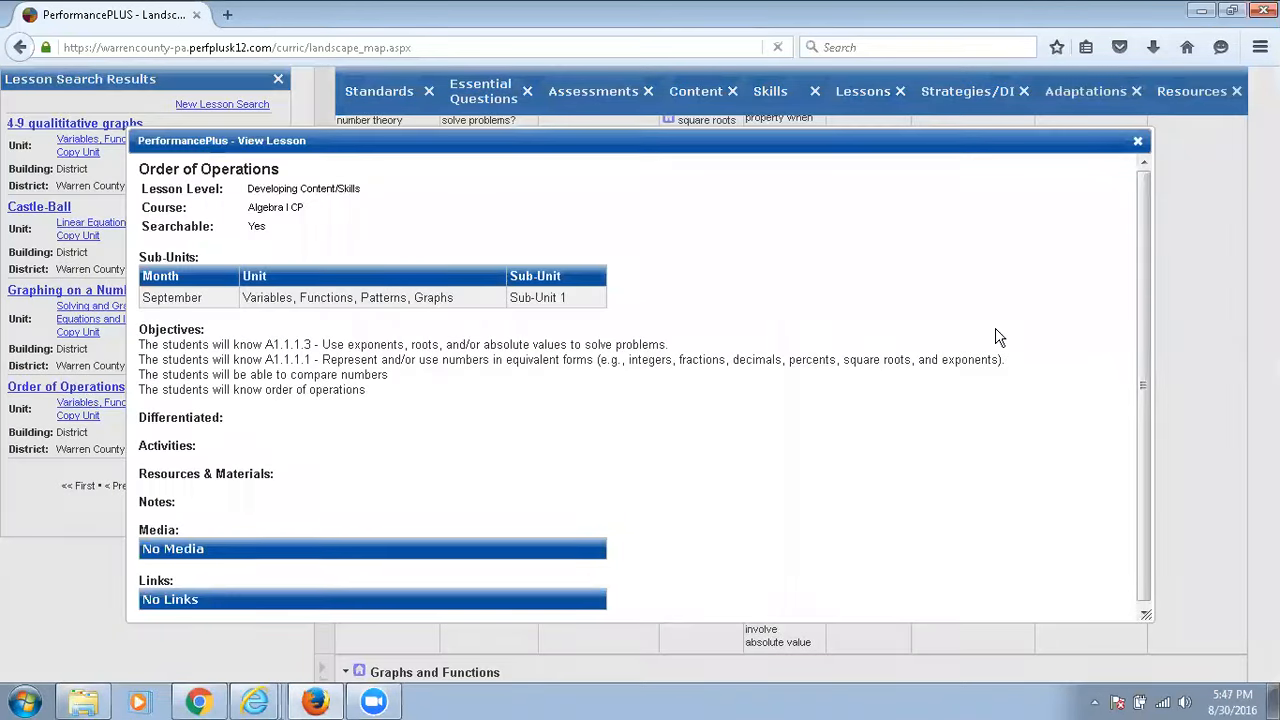
pyautogui.scroll(-1, 997, 337)
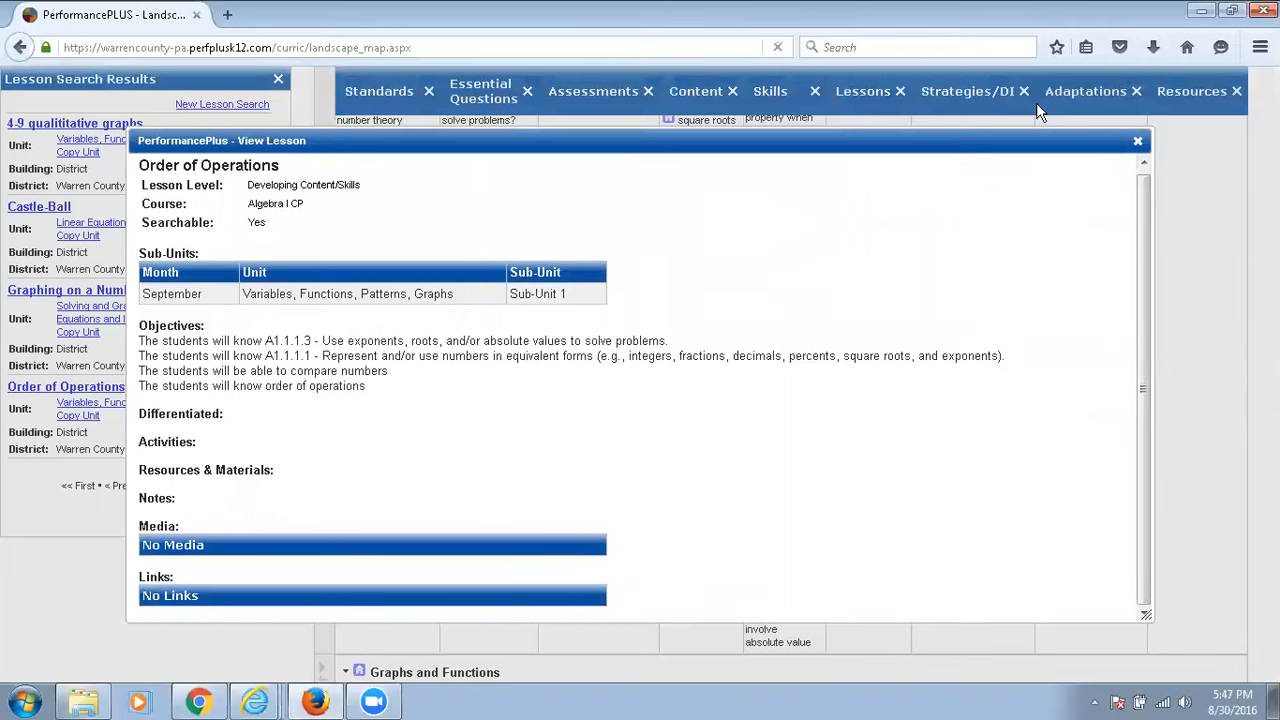
pyautogui.click(1138, 143)
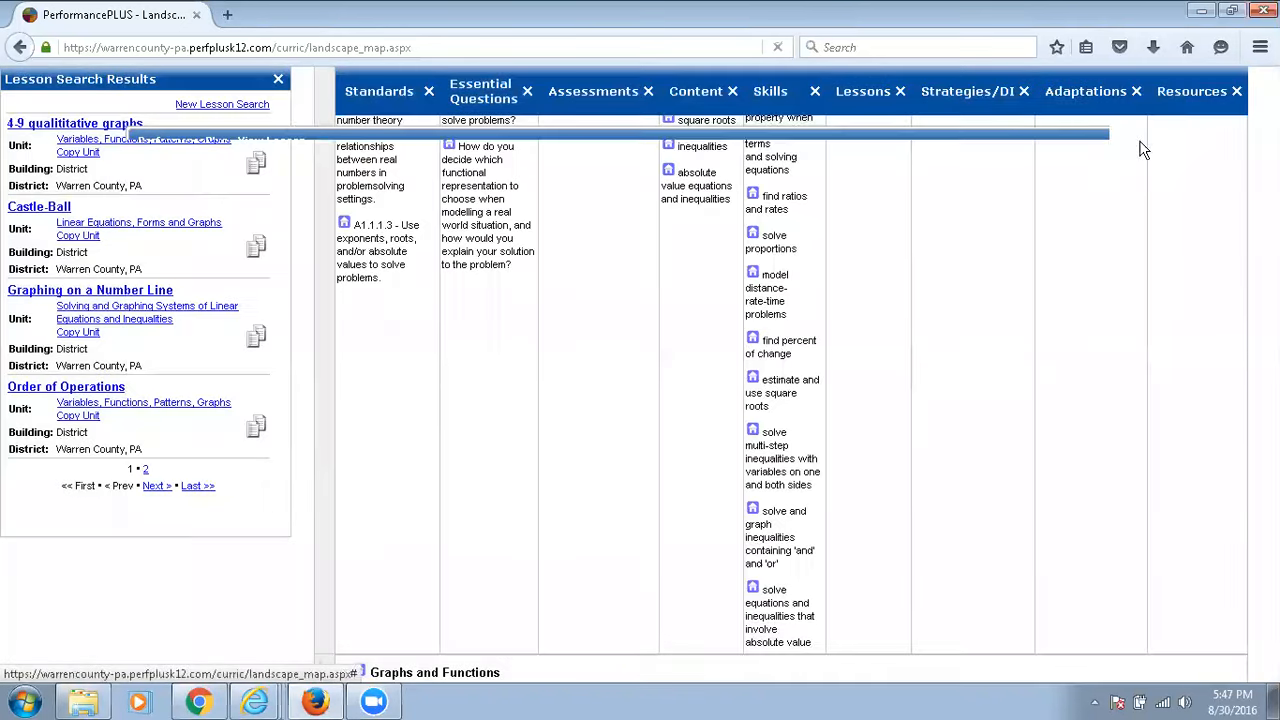
# Copy the Order of Operations lesson into November's Graphs and Functions unit and close the lesson search.
pyautogui.click(257, 432)
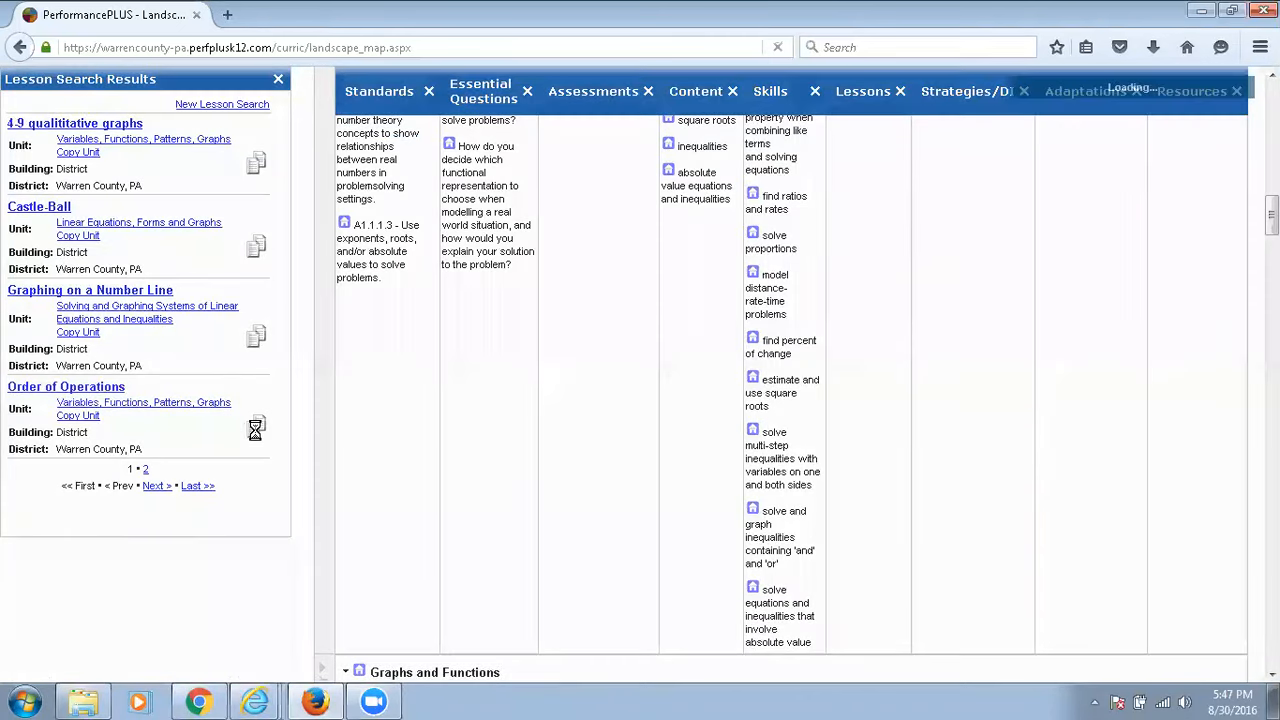
pyautogui.scroll(3, 857, 382)
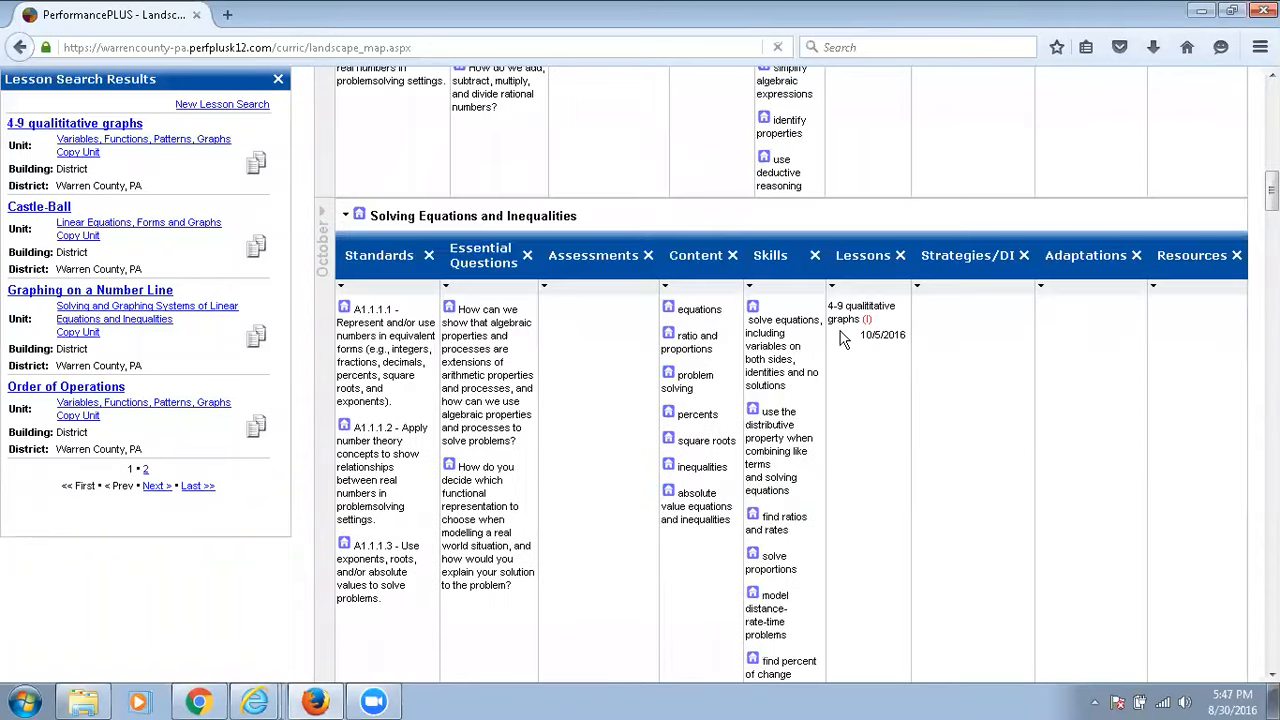
pyautogui.moveTo(872, 308)
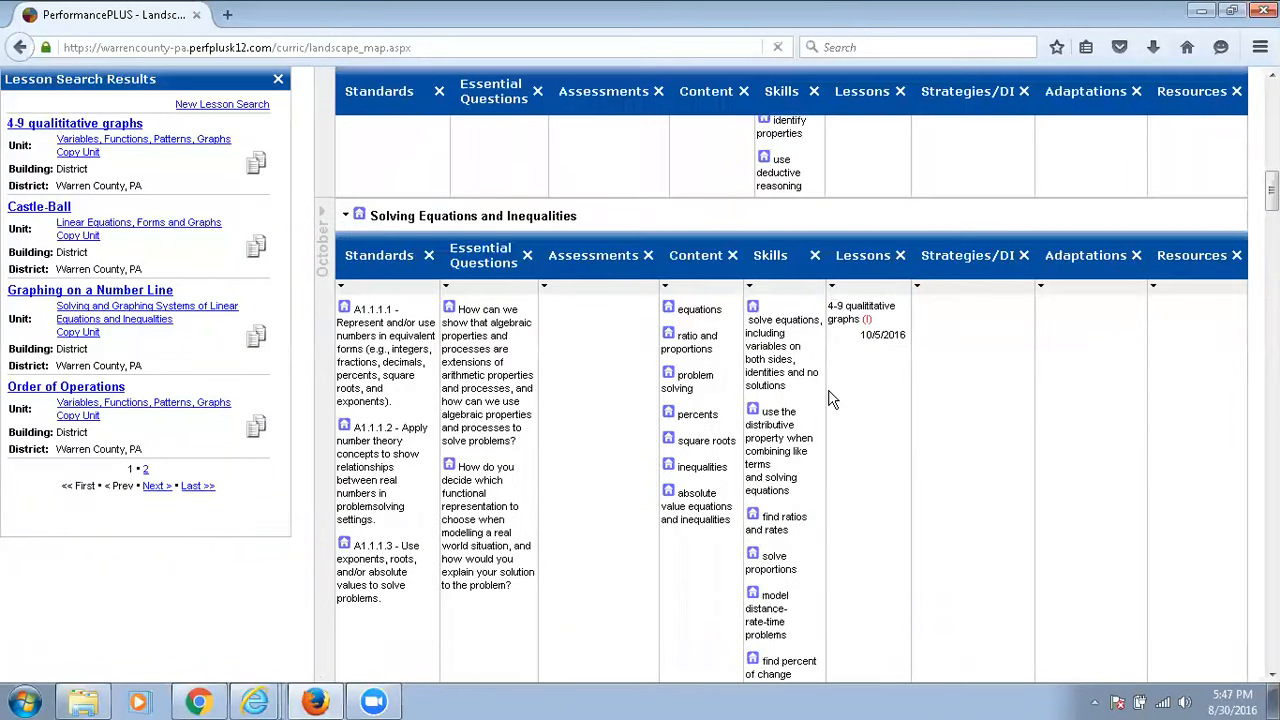
pyautogui.scroll(-1, 828, 397)
pyautogui.scroll(-5, 828, 397)
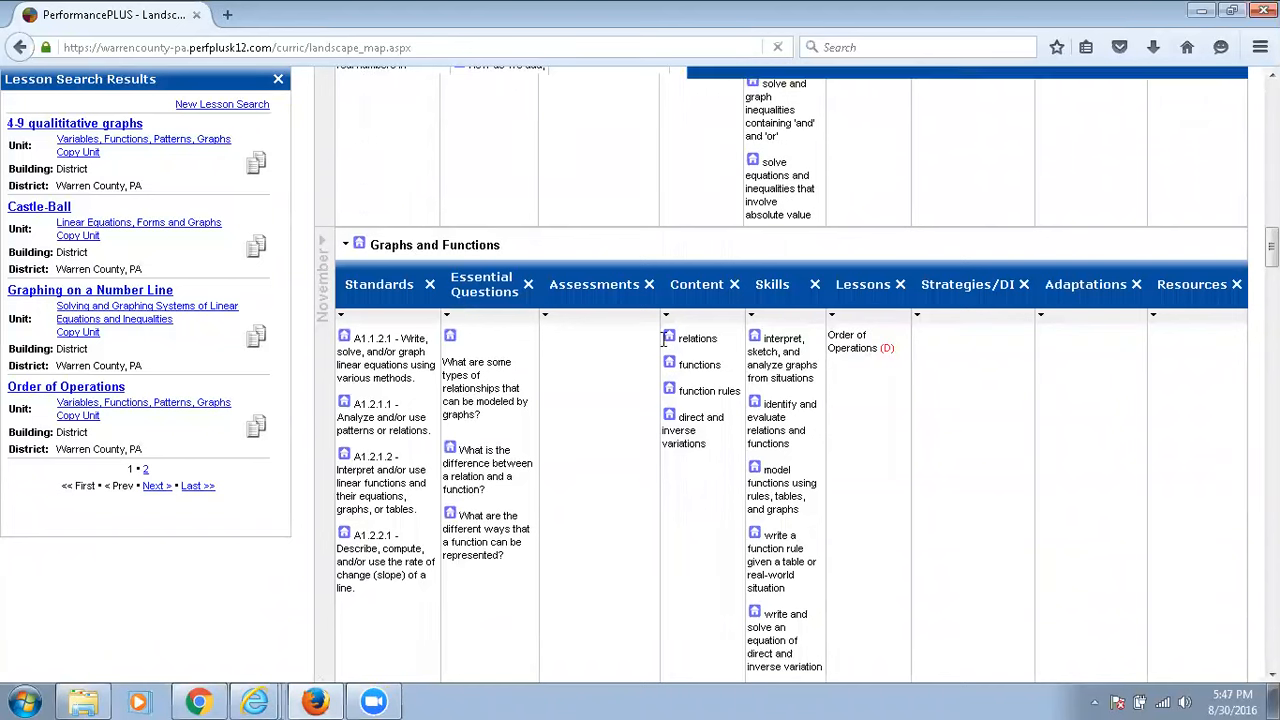
pyautogui.click(279, 80)
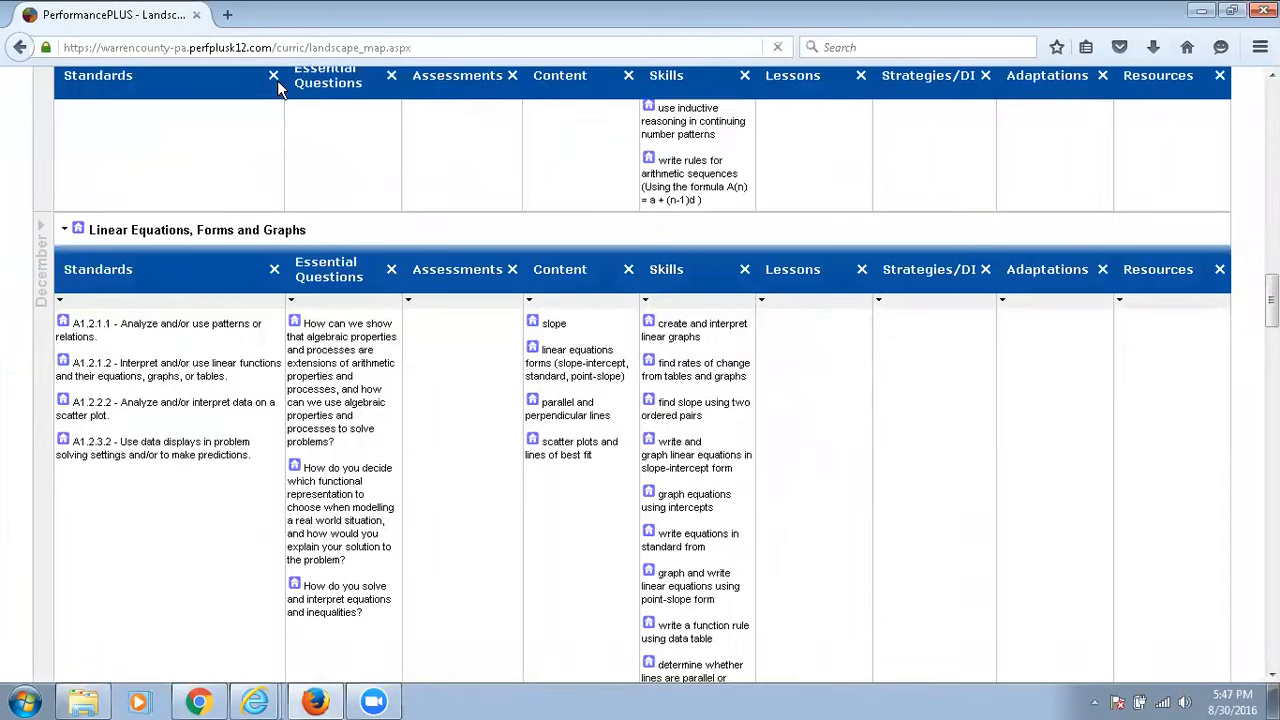
# Open the Lesson Planner and select November 3, 2016 in its calendar.
pyautogui.scroll(4, 690, 443)
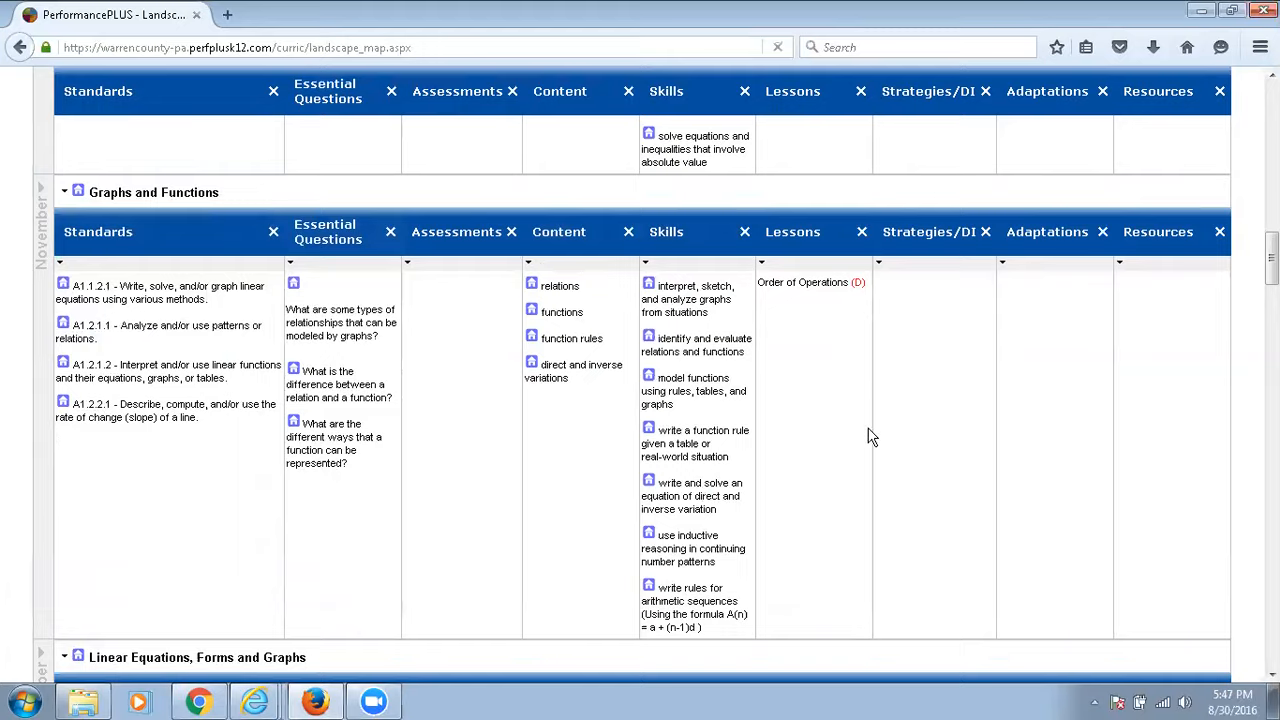
pyautogui.scroll(7, 866, 440)
pyautogui.scroll(12, 866, 448)
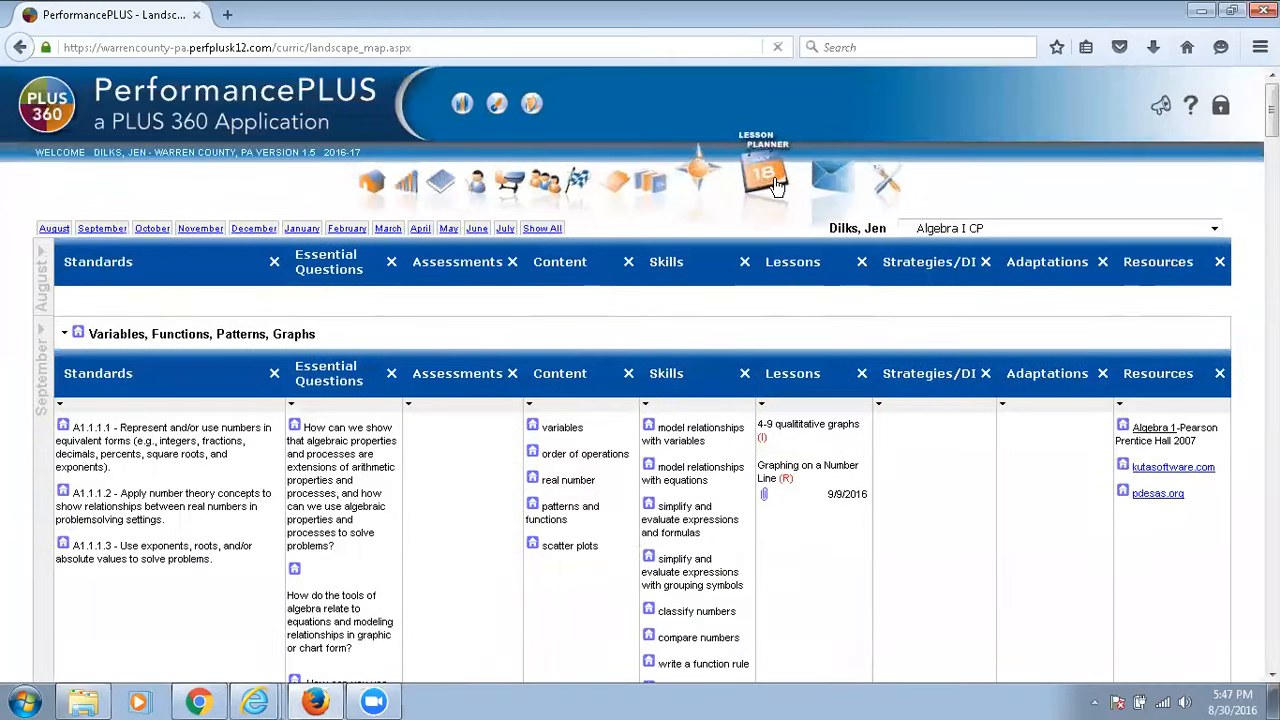
pyautogui.click(770, 180)
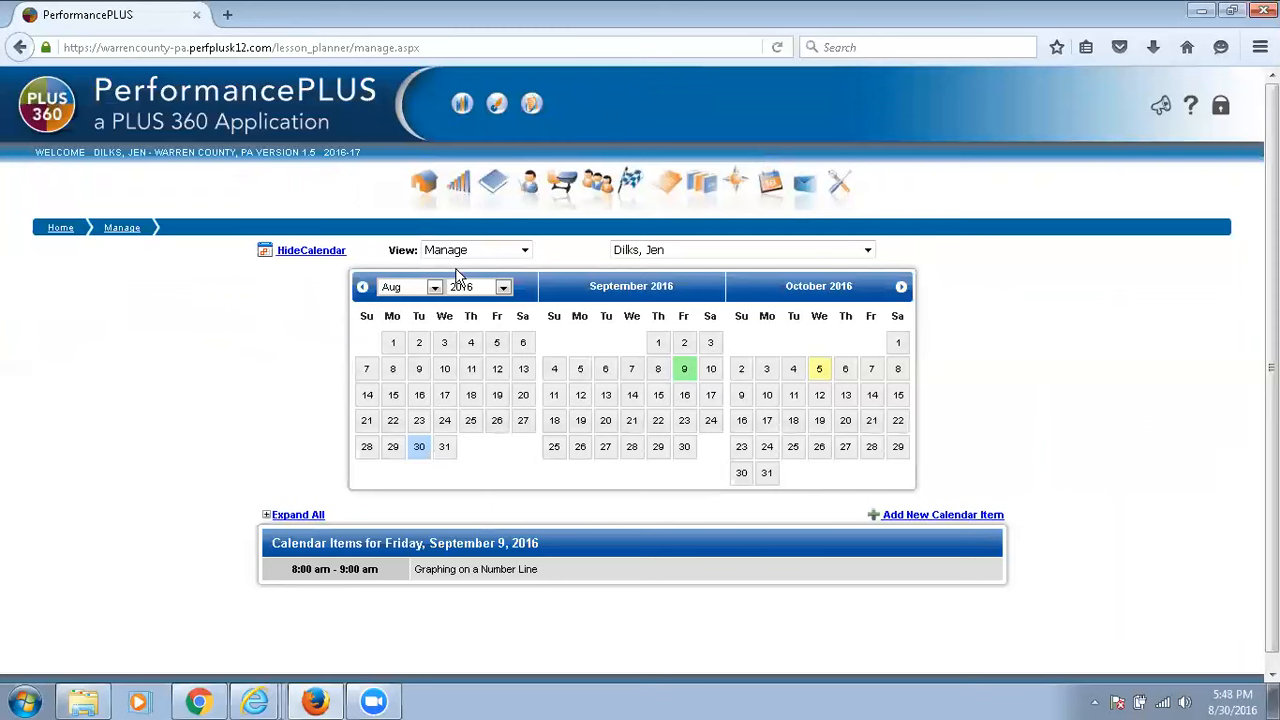
pyautogui.click(901, 288)
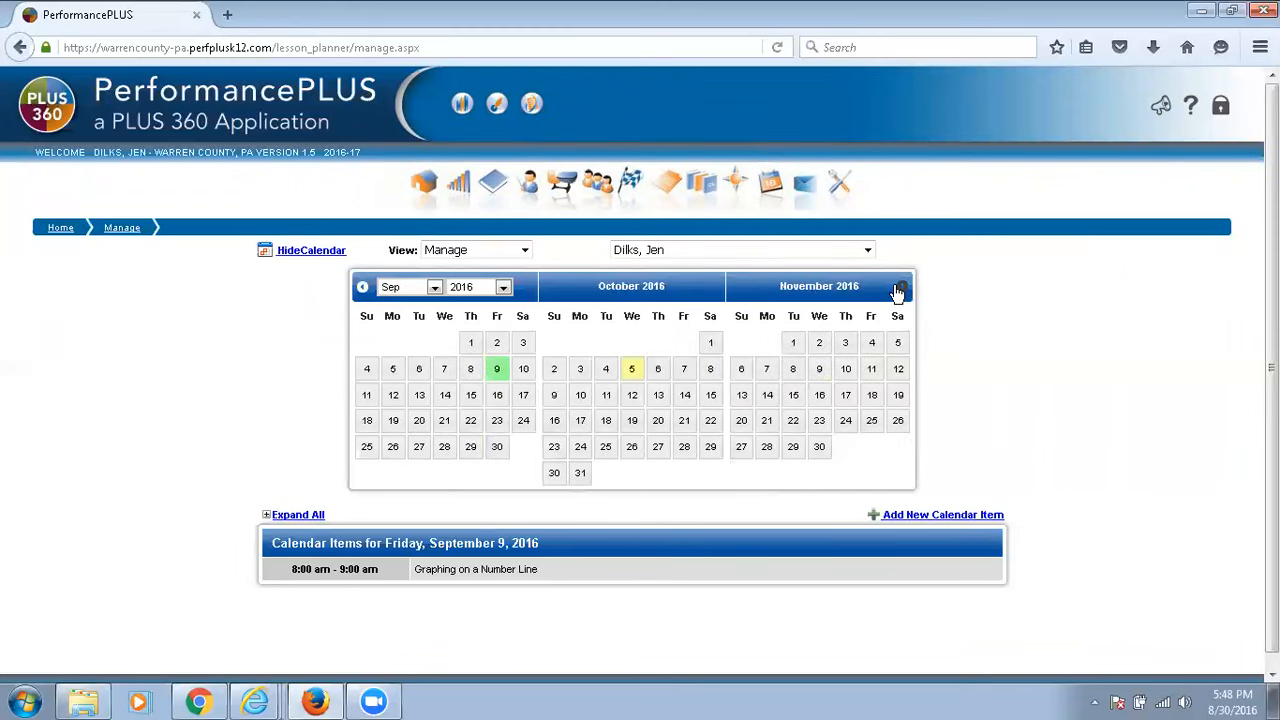
pyautogui.click(846, 345)
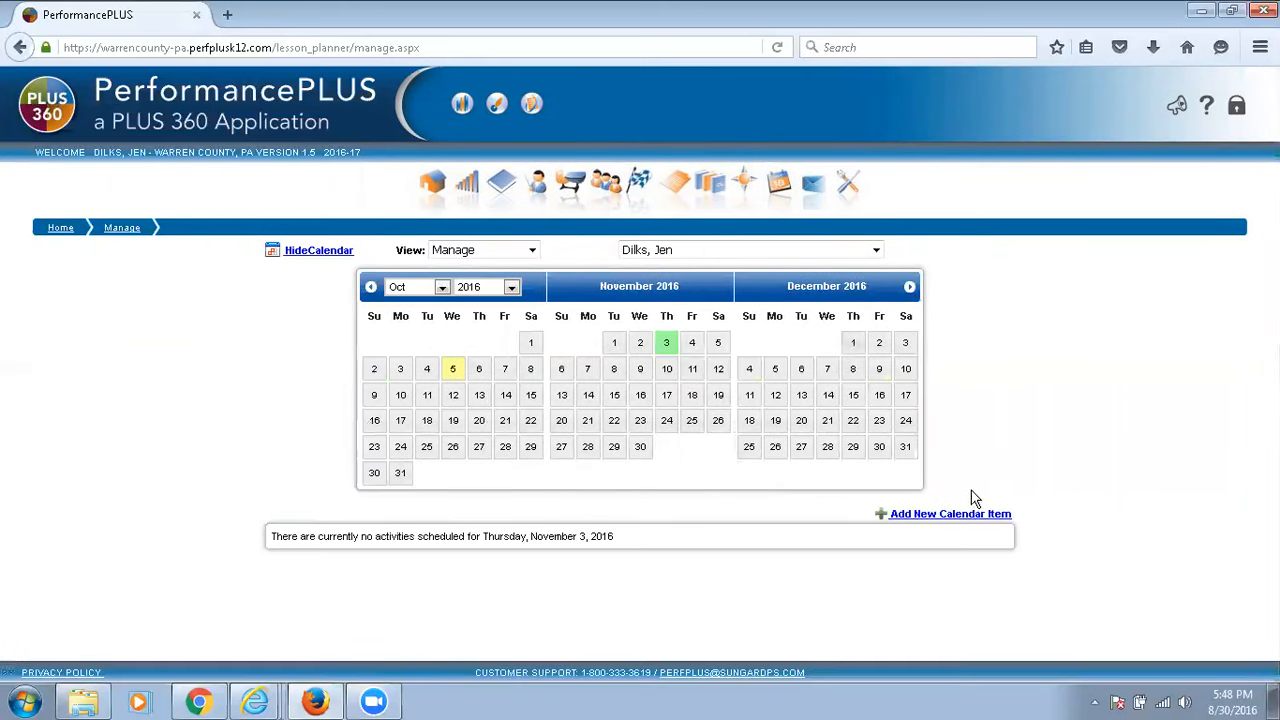
# Add a calendar item with the existing Order of Operations lesson from DIST - Algebra I CP, Nov - Graphs and Functions, SubUnit 1, and save it.
pyautogui.click(958, 514)
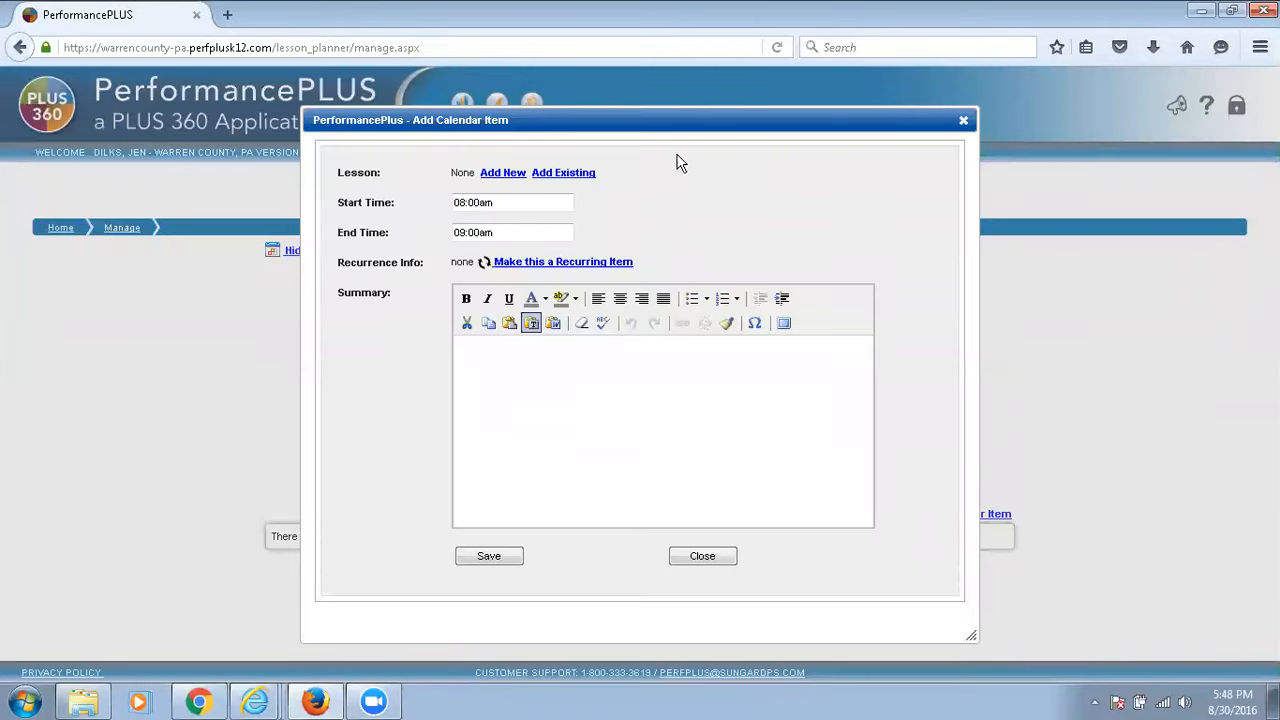
pyautogui.click(560, 175)
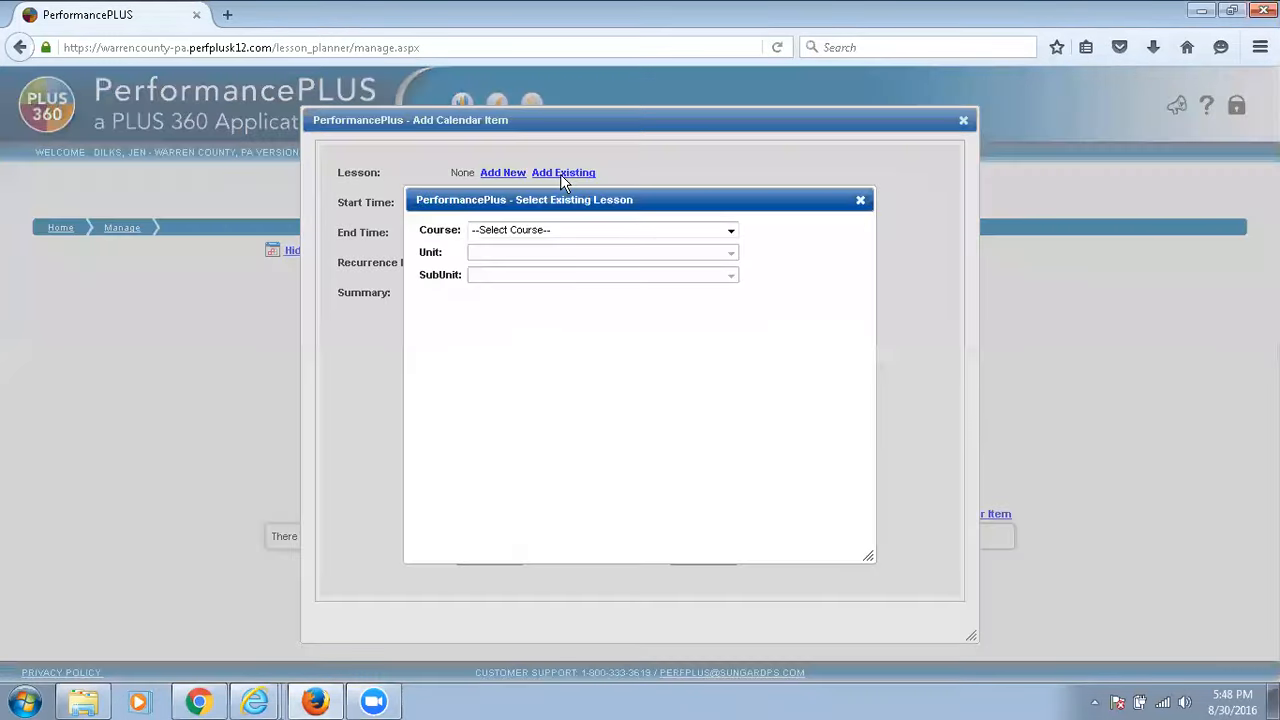
pyautogui.click(558, 234)
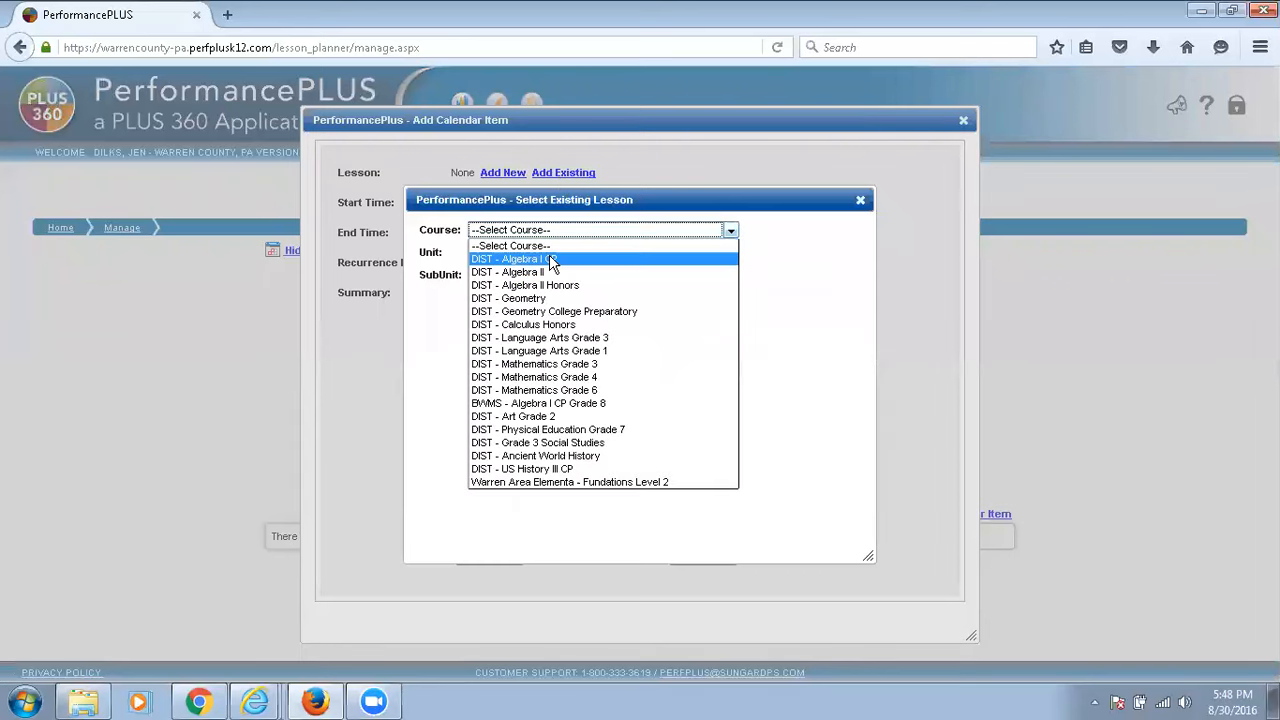
pyautogui.click(549, 254)
pyautogui.click(555, 258)
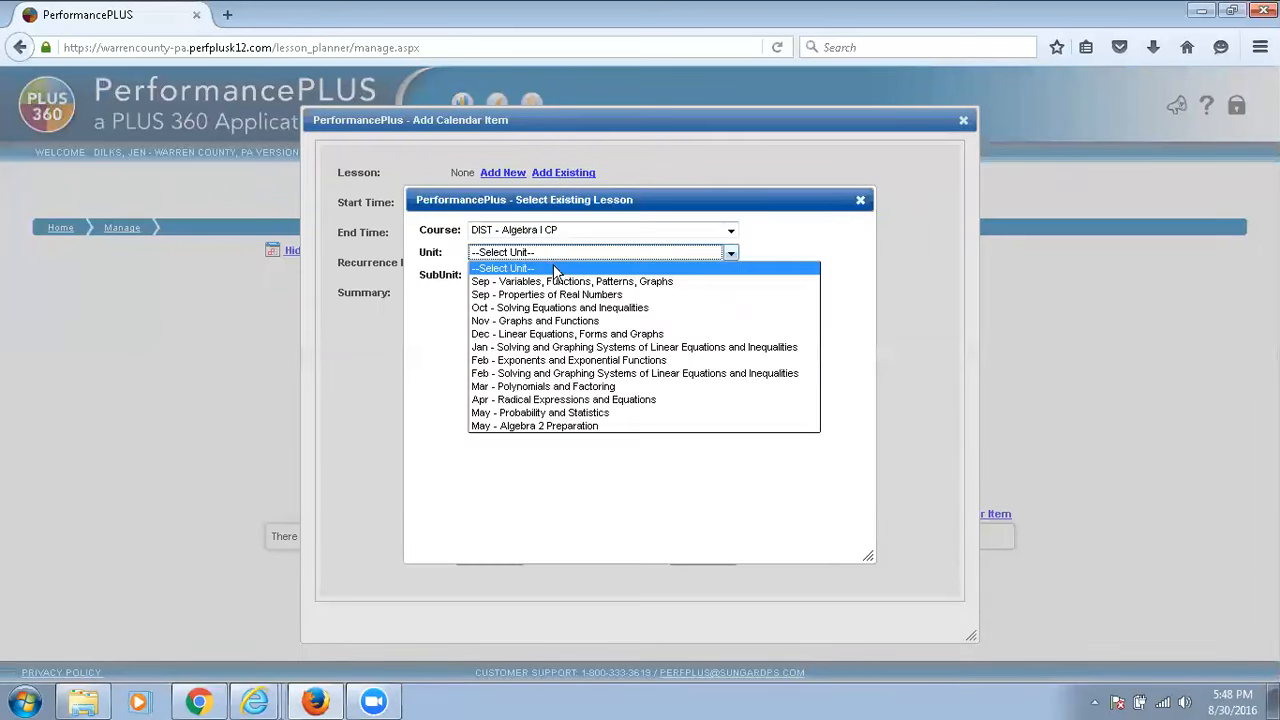
pyautogui.click(557, 320)
pyautogui.click(553, 275)
pyautogui.click(547, 304)
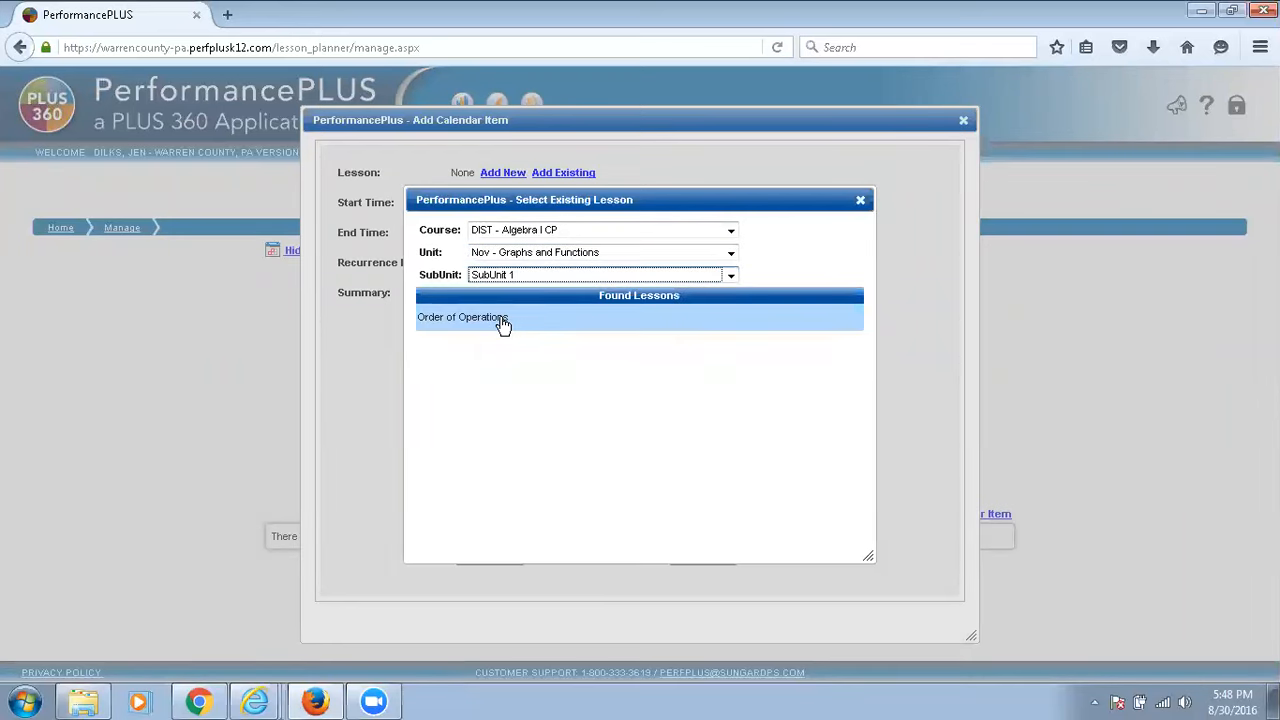
pyautogui.click(502, 318)
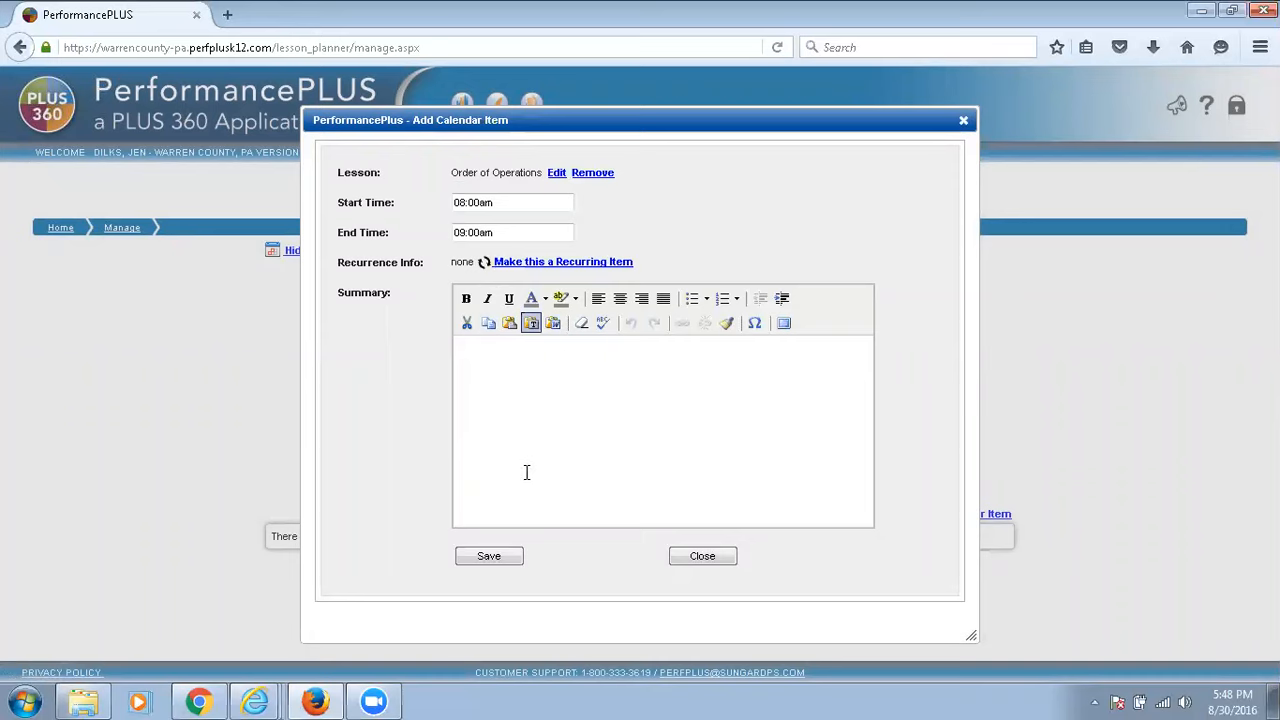
pyautogui.click(493, 550)
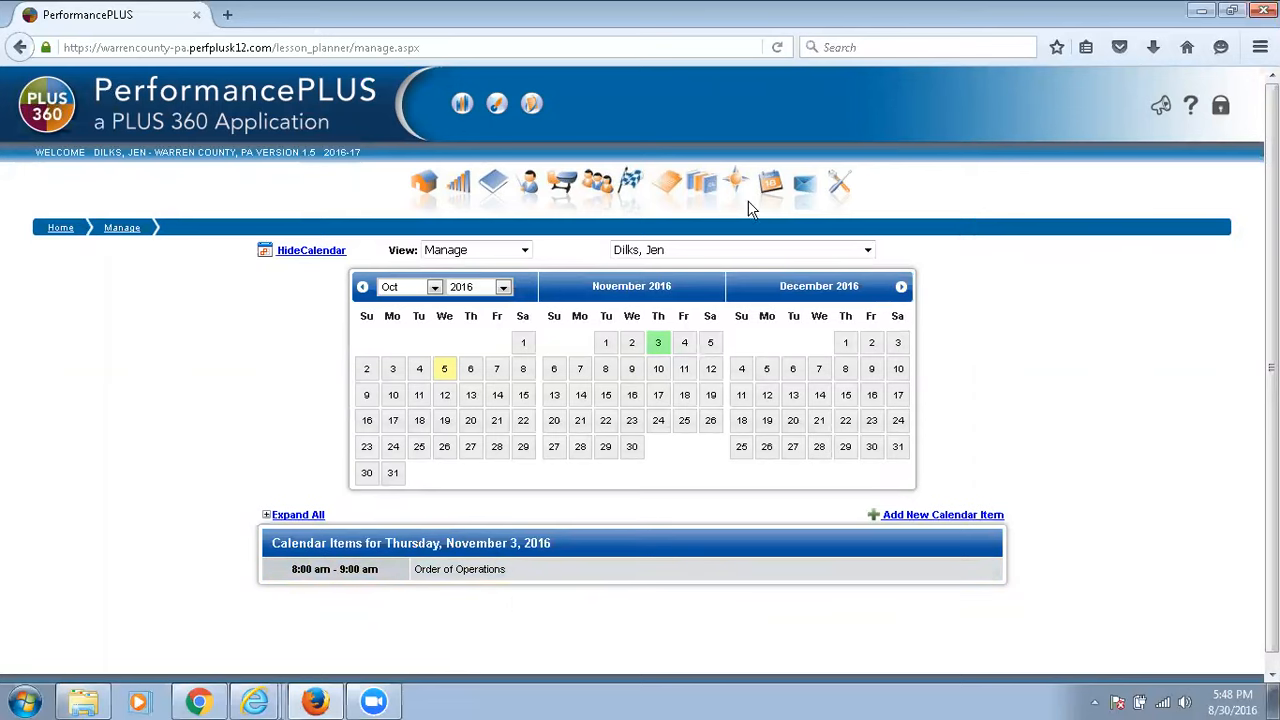
# Back in the curriculum map, search 2015-16 Algebra I CP assessments and copy "Test it" into September's Variables, Functions, Patterns, Graphs unit.
pyautogui.click(737, 172)
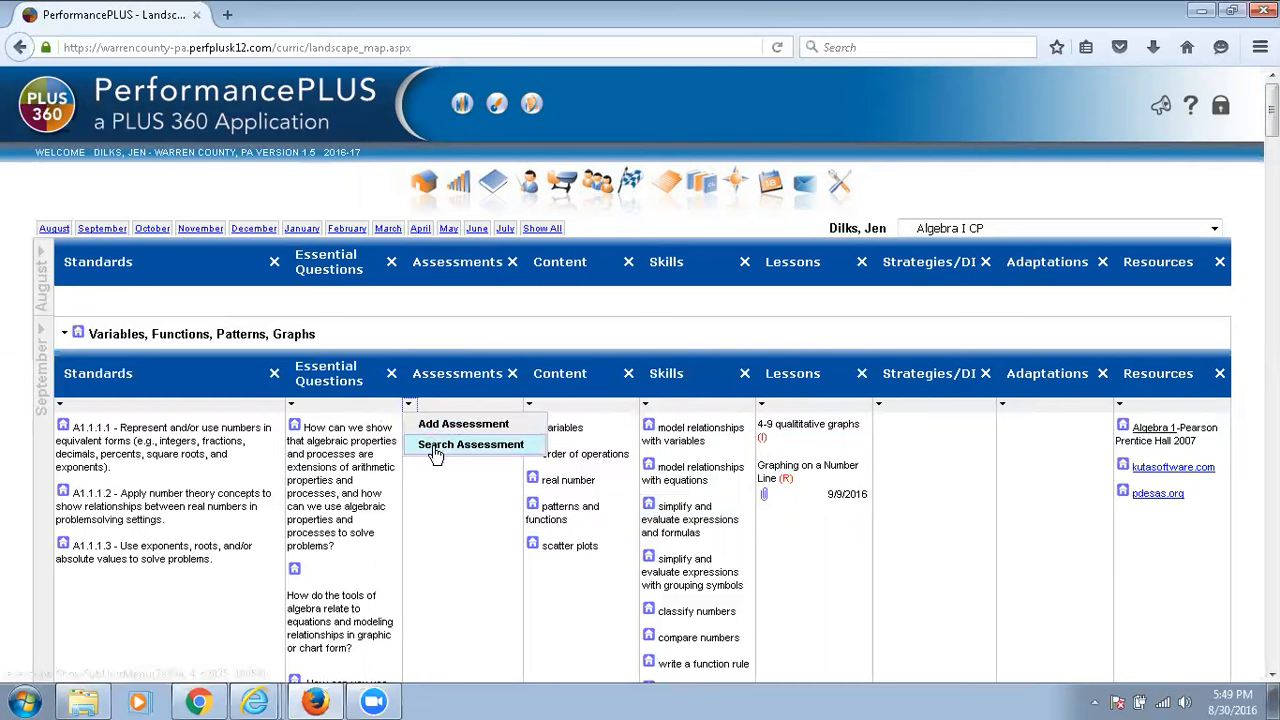
pyautogui.click(434, 446)
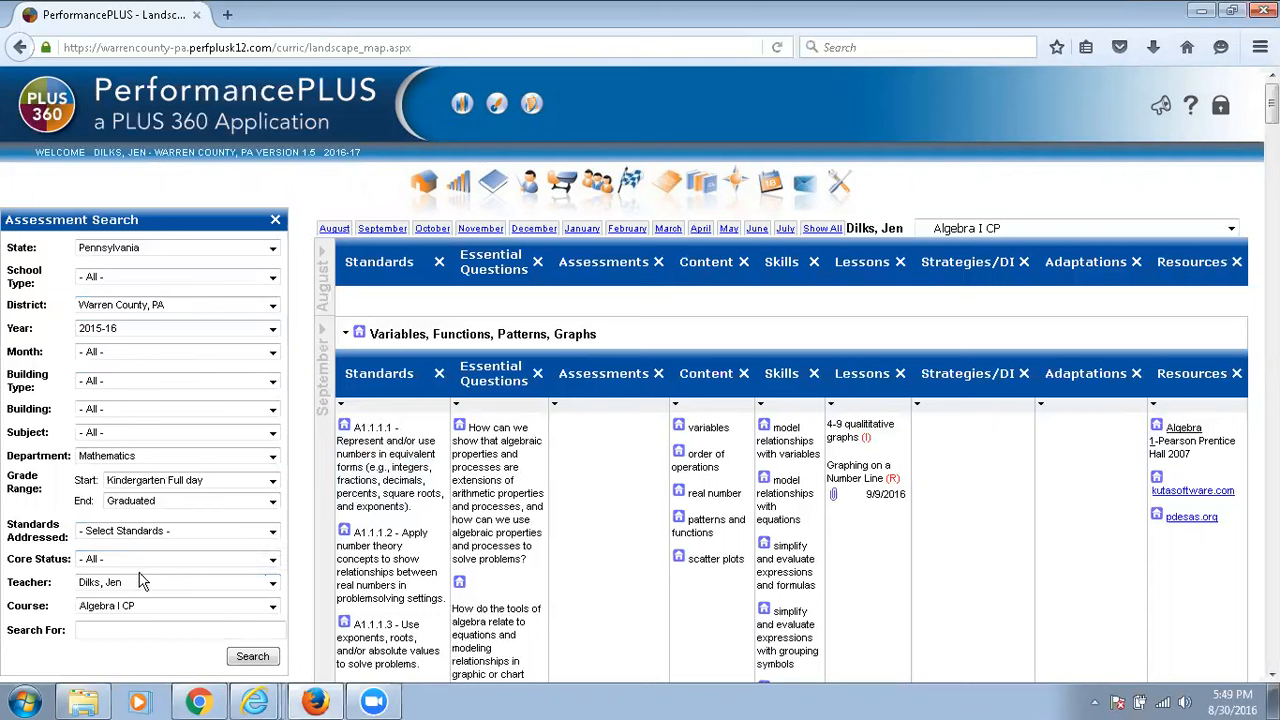
pyautogui.click(248, 658)
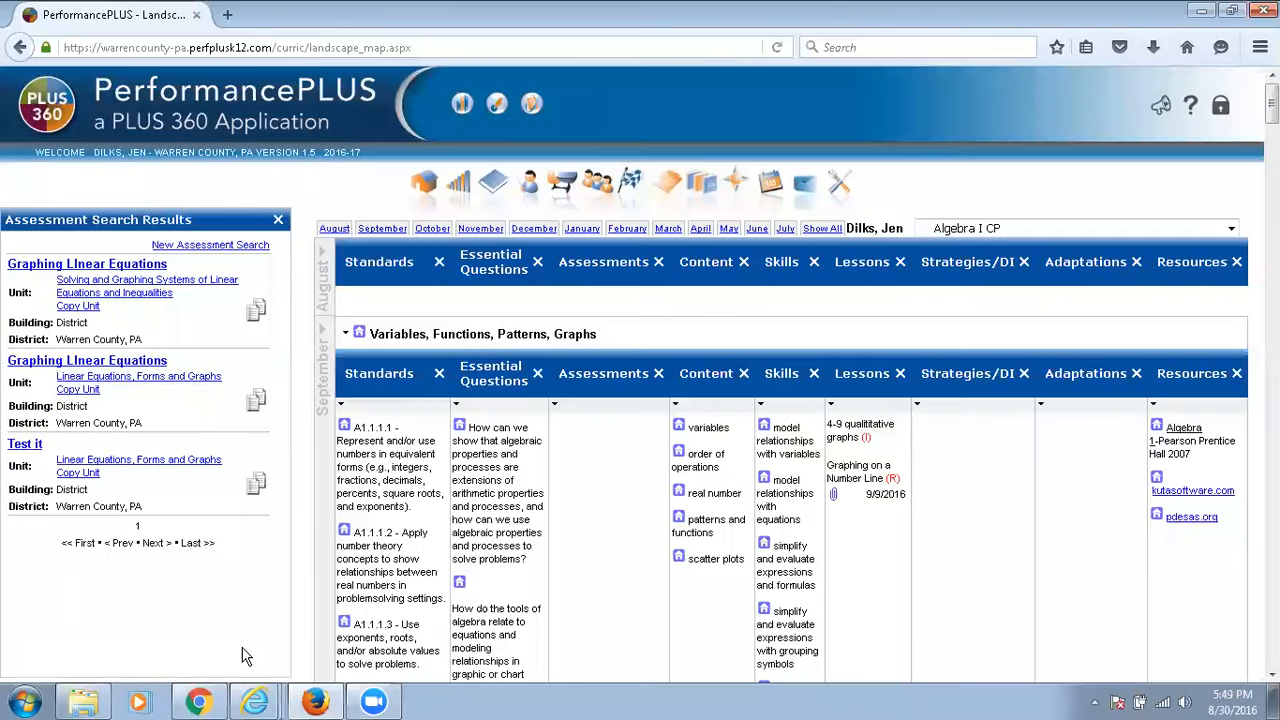
pyautogui.click(256, 484)
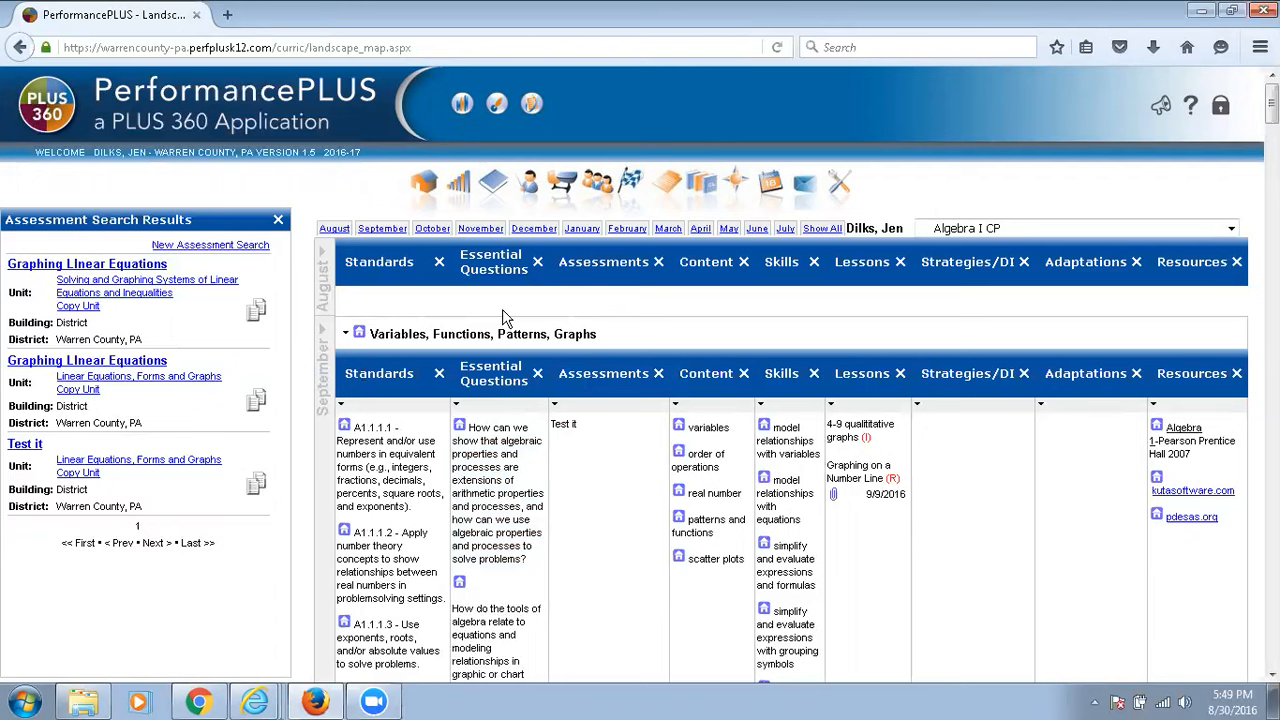
pyautogui.click(279, 222)
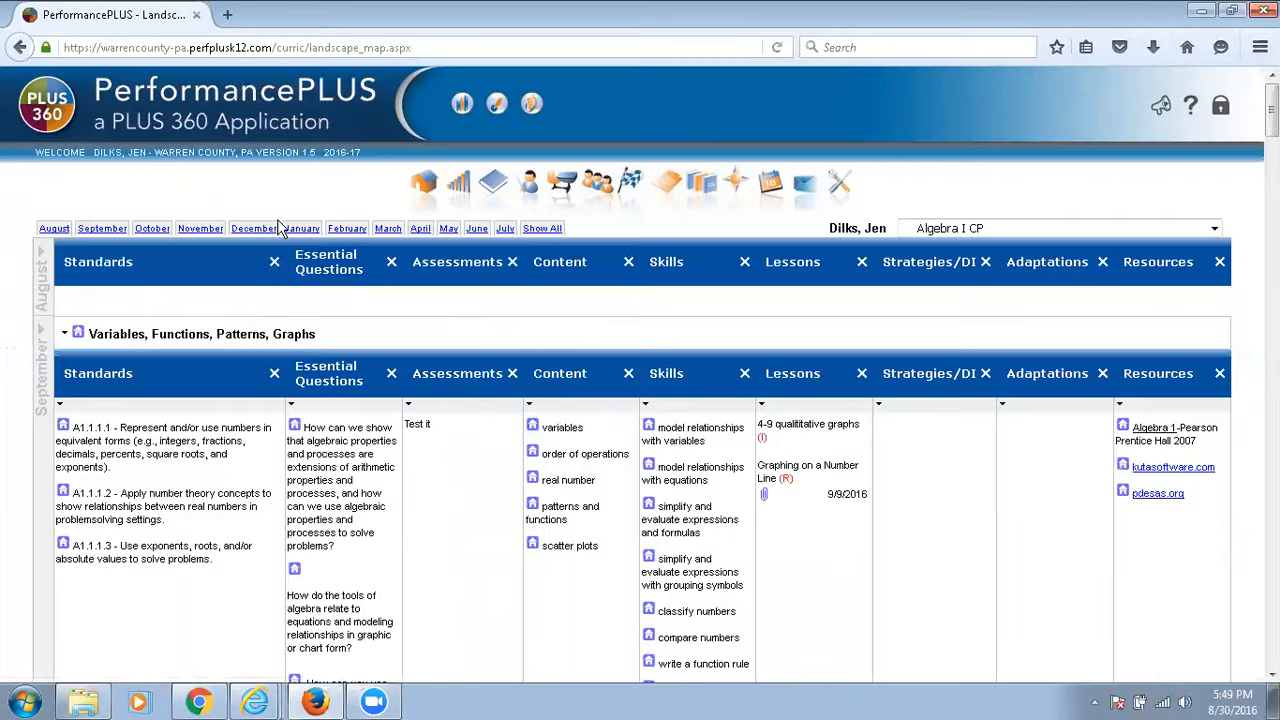
# Return to the home page and open the Roll Over My Units page.
pyautogui.click(418, 183)
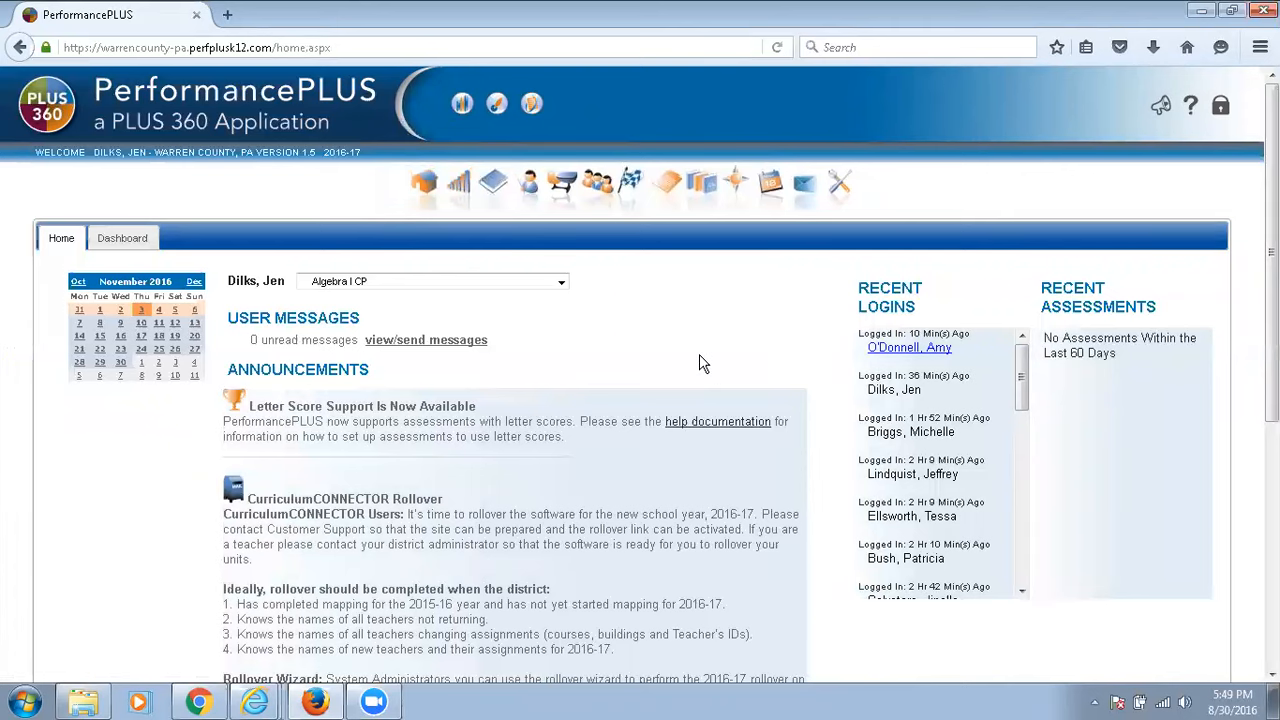
pyautogui.scroll(-5, 699, 354)
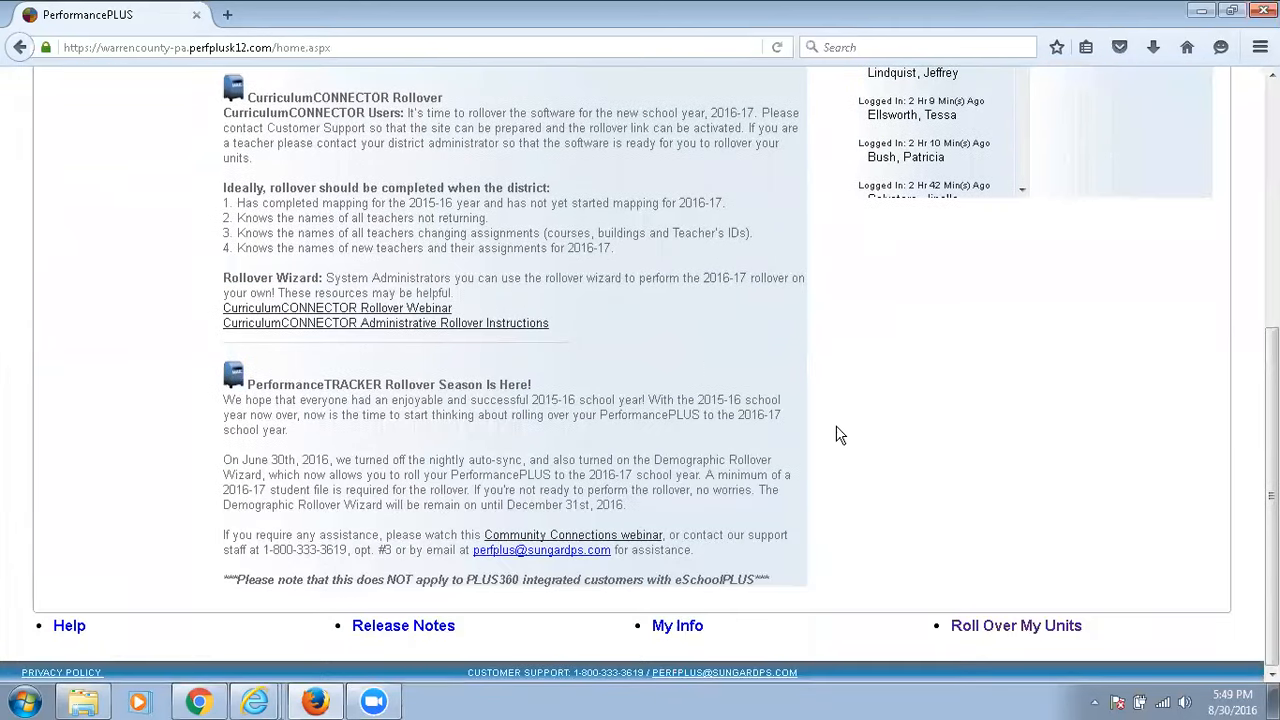
pyautogui.click(1010, 632)
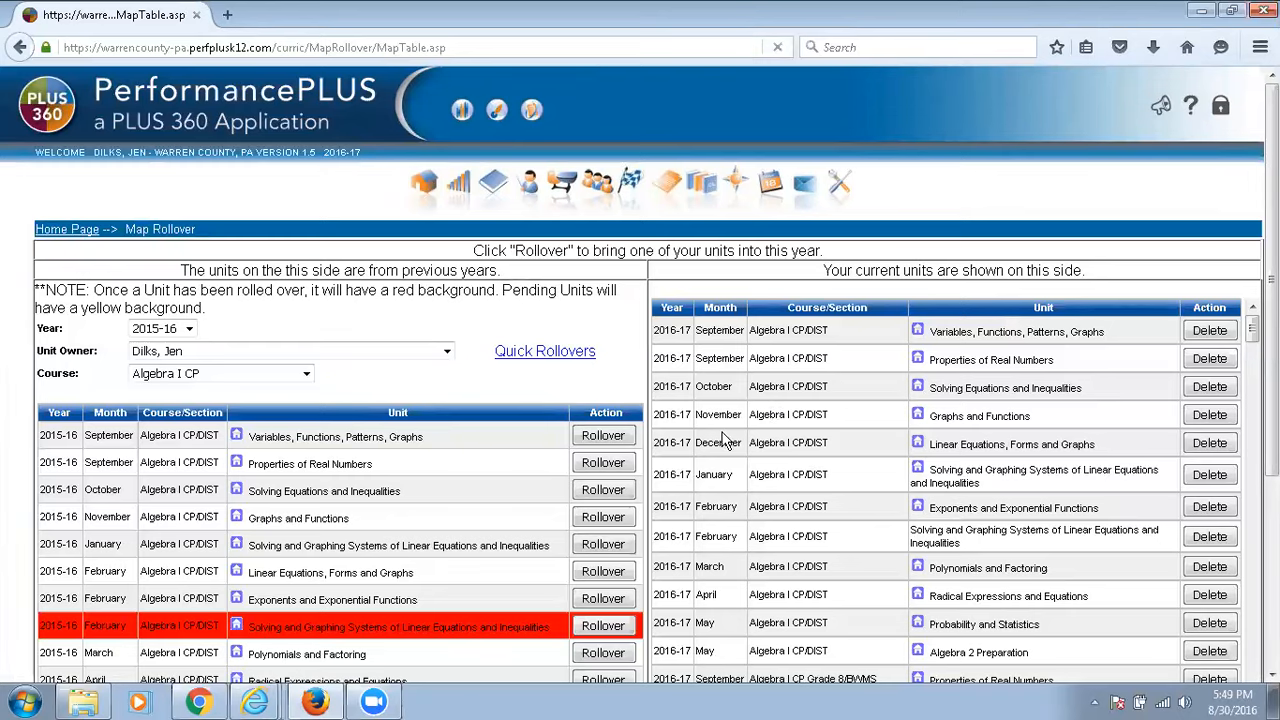
# Roll over the 2015-16 January unit Solving and Graphing Systems of Linear Equations and Inequalities into August of Algebra I CP/DIST.
pyautogui.scroll(-2, 725, 442)
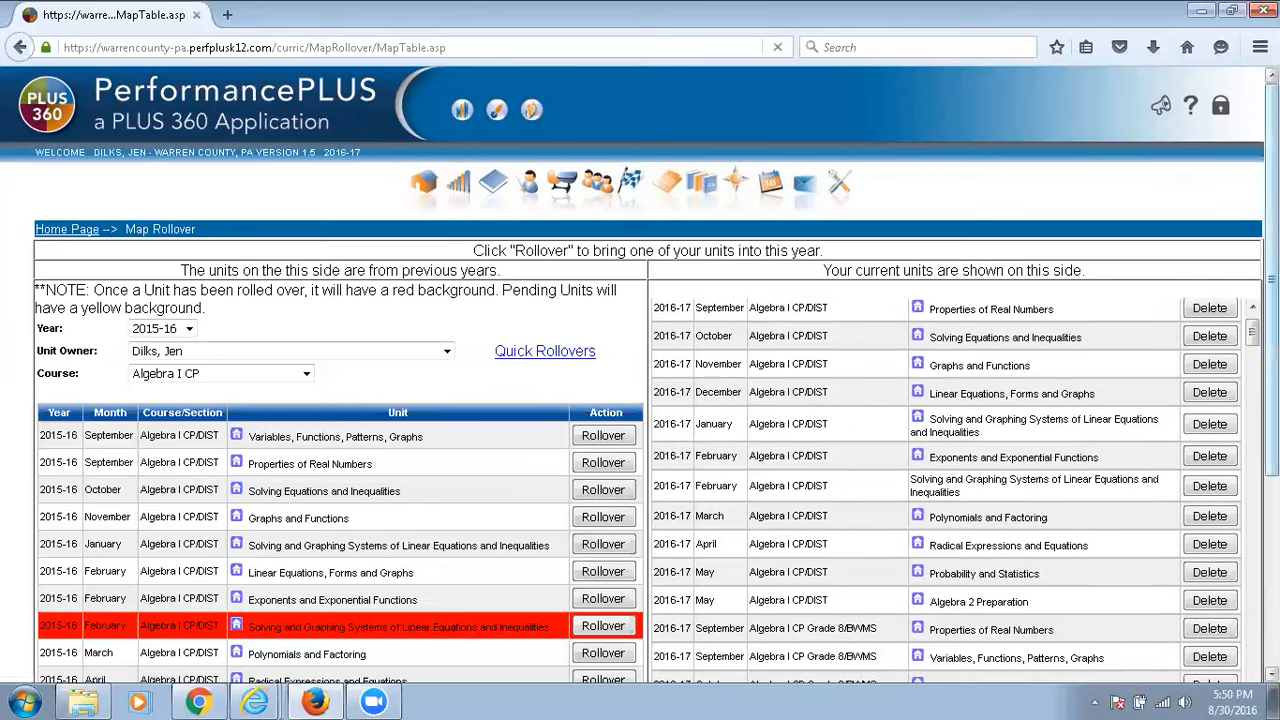
pyautogui.scroll(-3, 1257, 355)
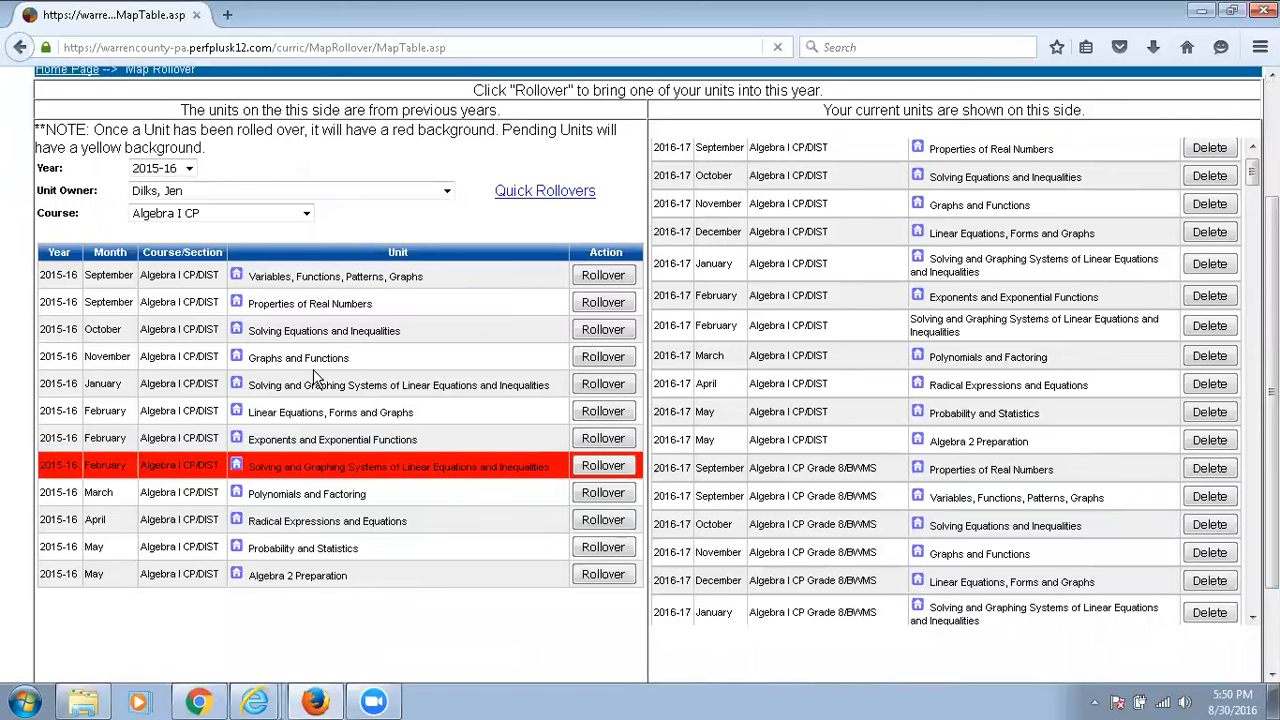
pyautogui.click(595, 390)
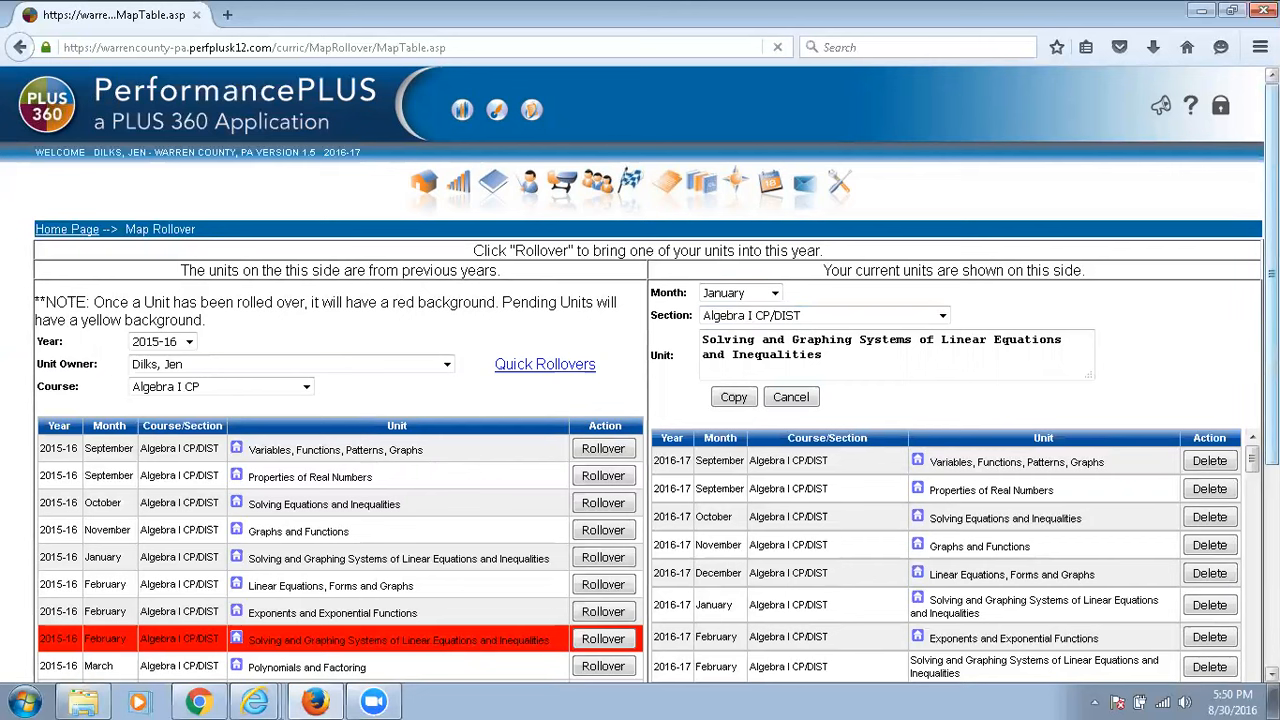
pyautogui.scroll(-2, 640, 374)
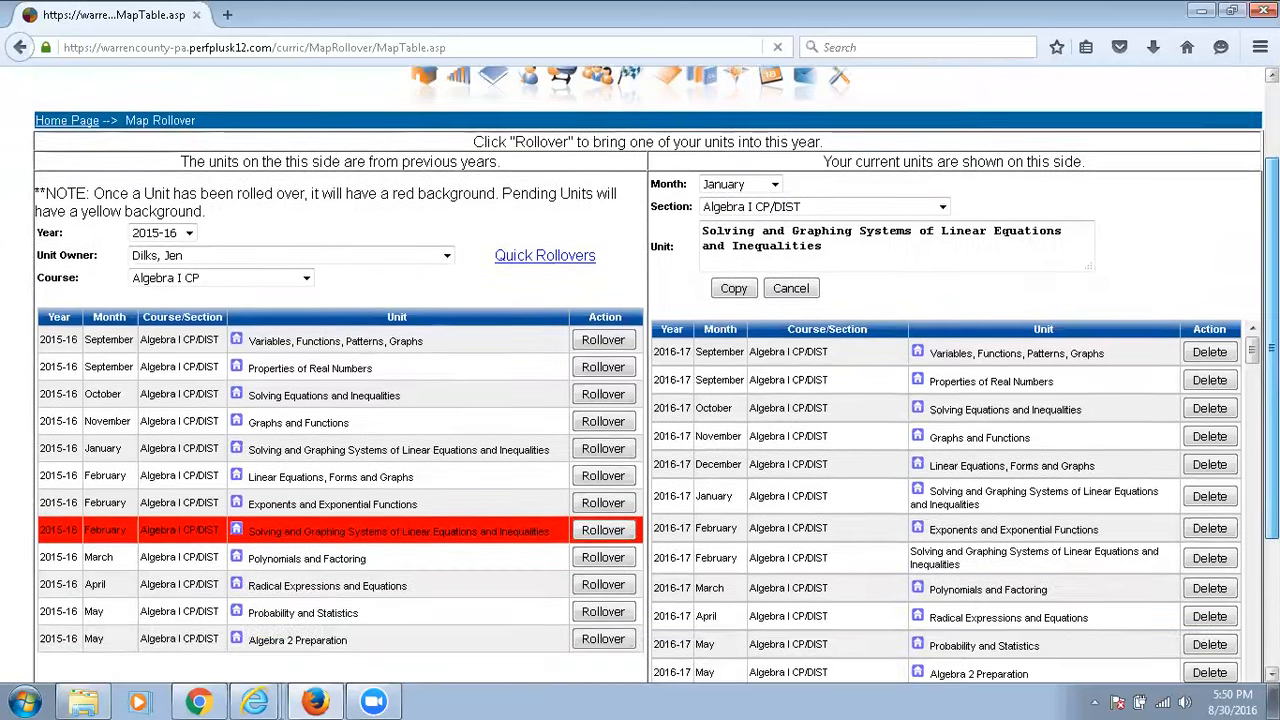
pyautogui.scroll(-1, 1256, 393)
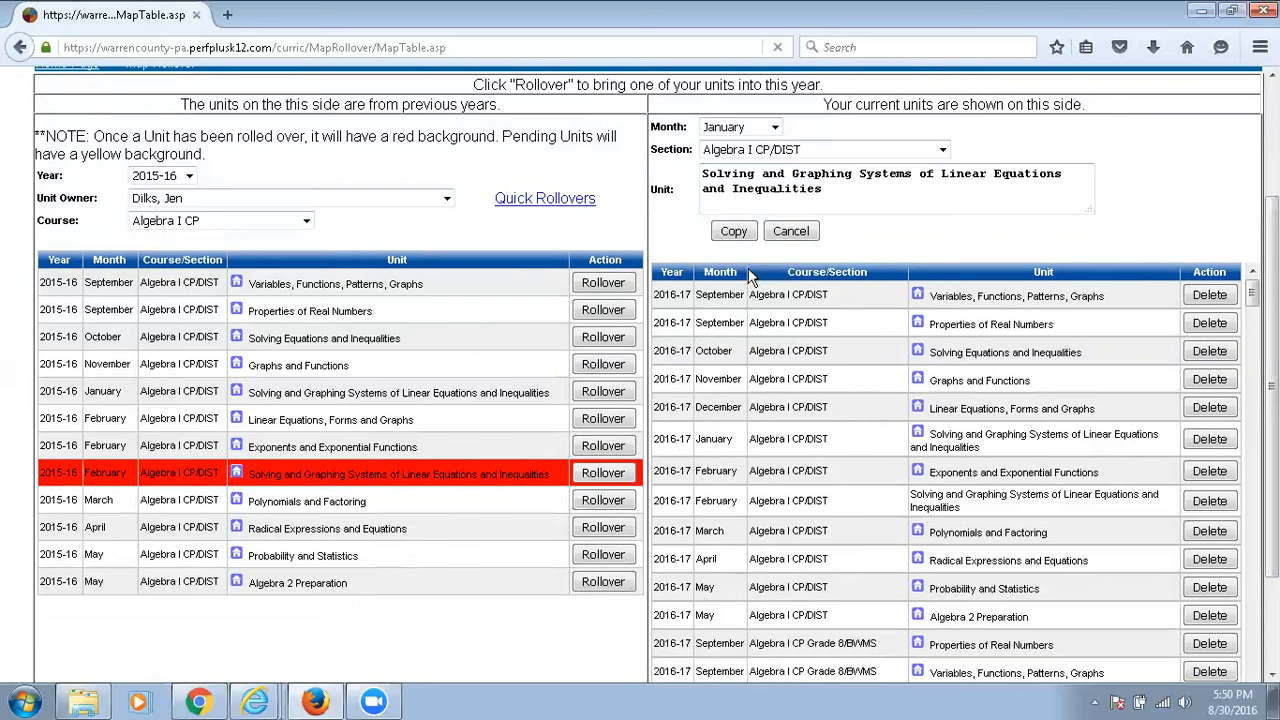
pyautogui.click(774, 127)
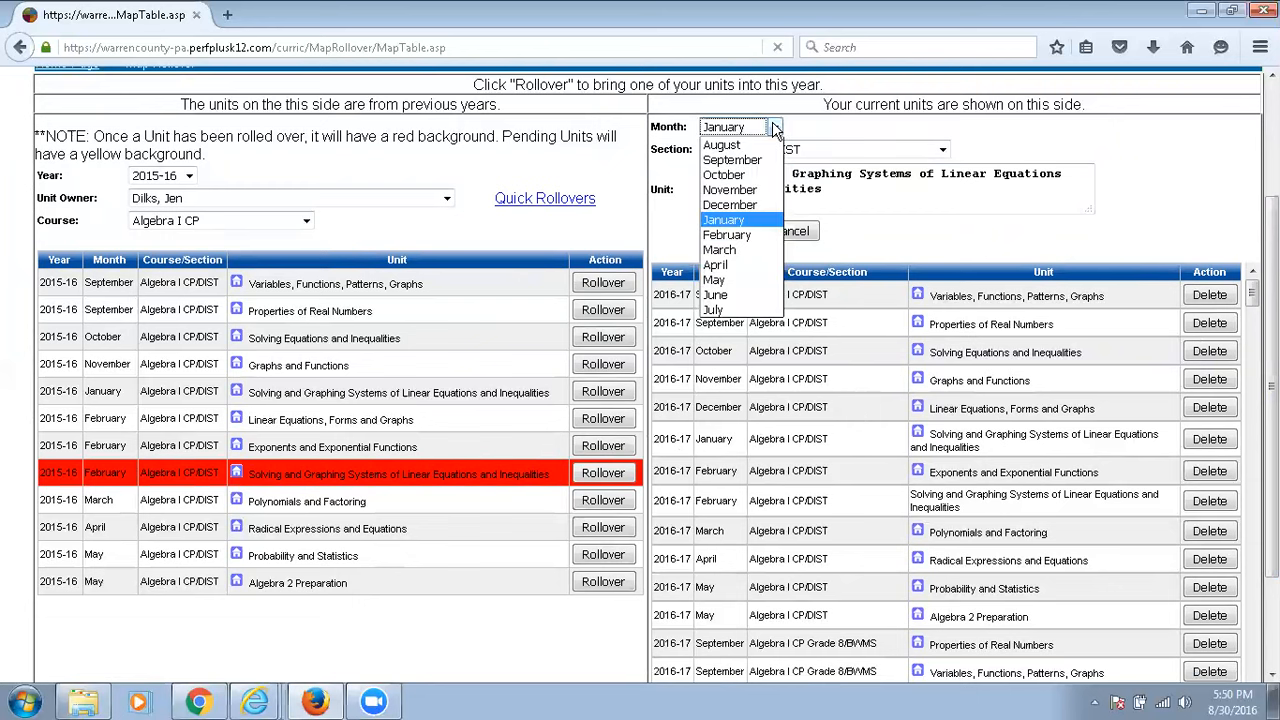
pyautogui.click(762, 147)
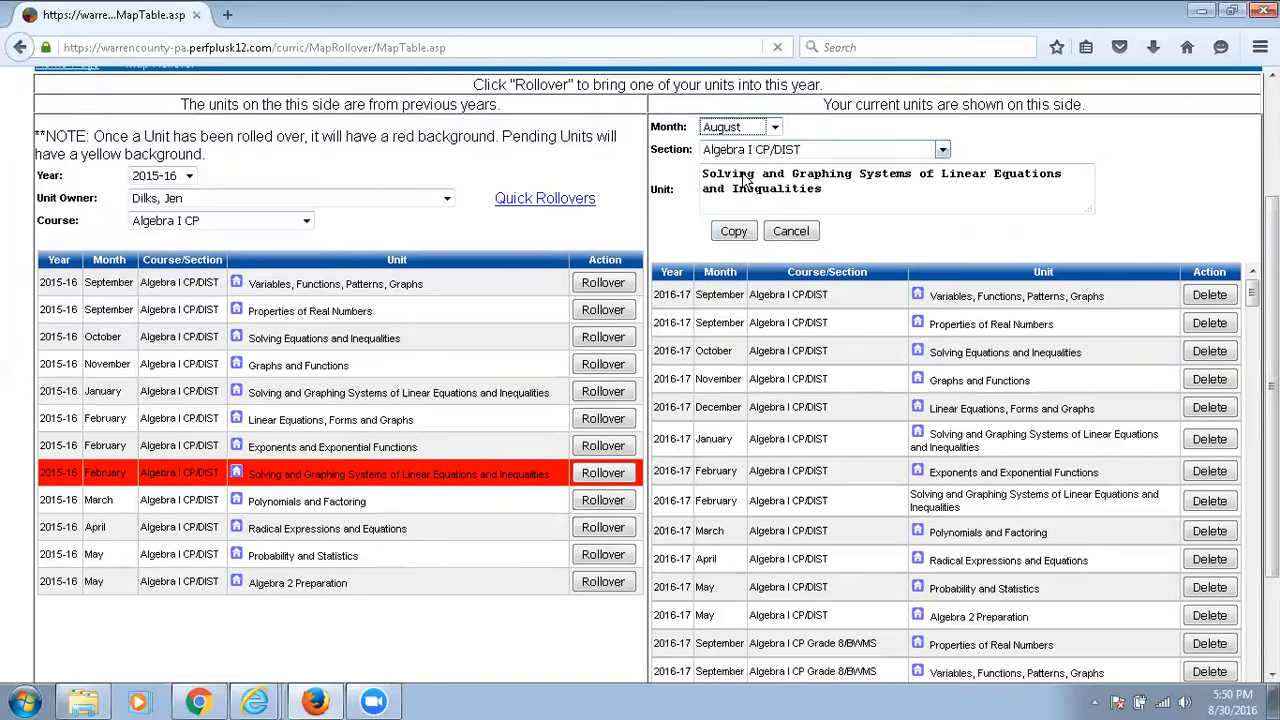
pyautogui.click(734, 236)
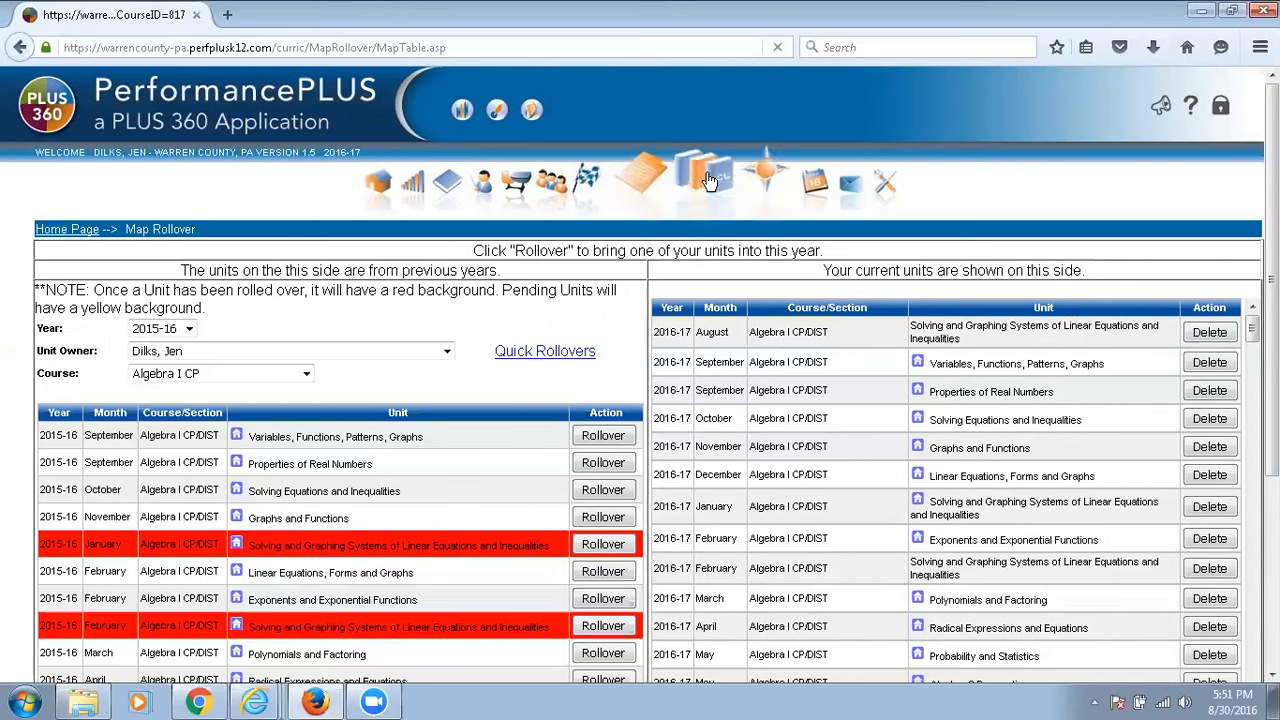
# In the curriculum map, move the Tests Read Aloud strategy from August's unit into January's Solving and Graphing Systems of Linear Equations and Inequalities unit.
pyautogui.click(737, 181)
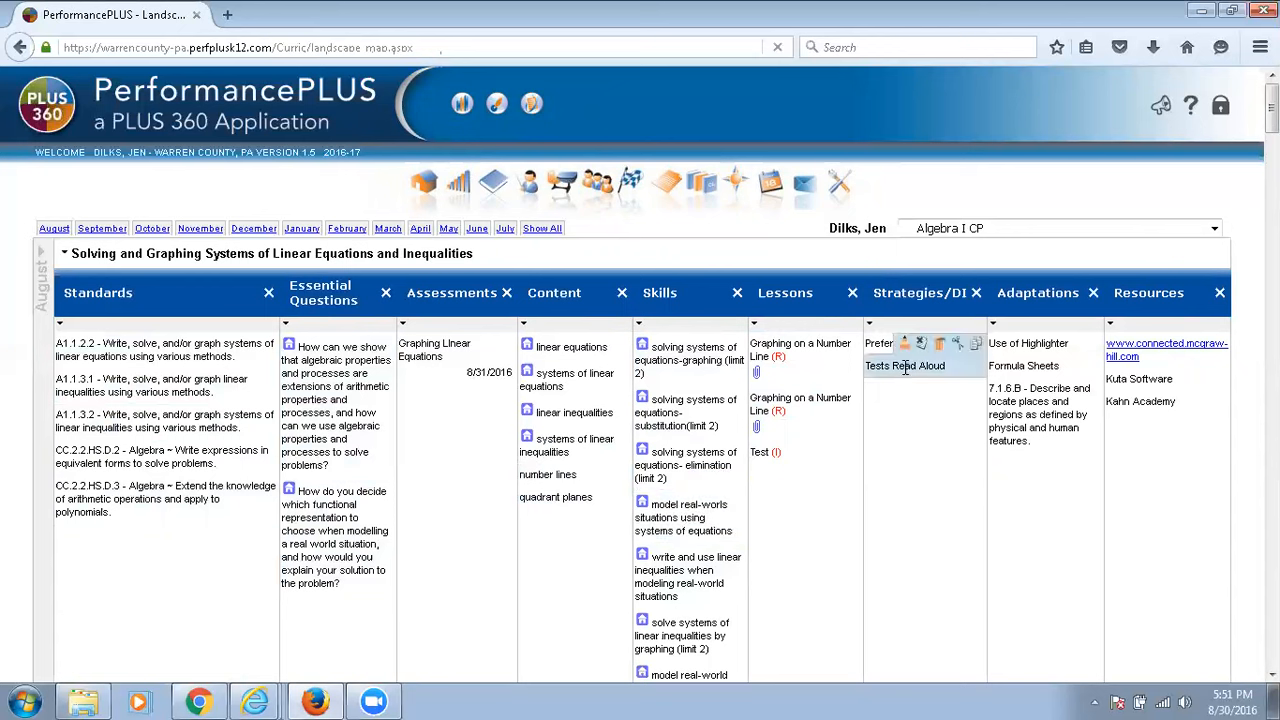
pyautogui.click(957, 345)
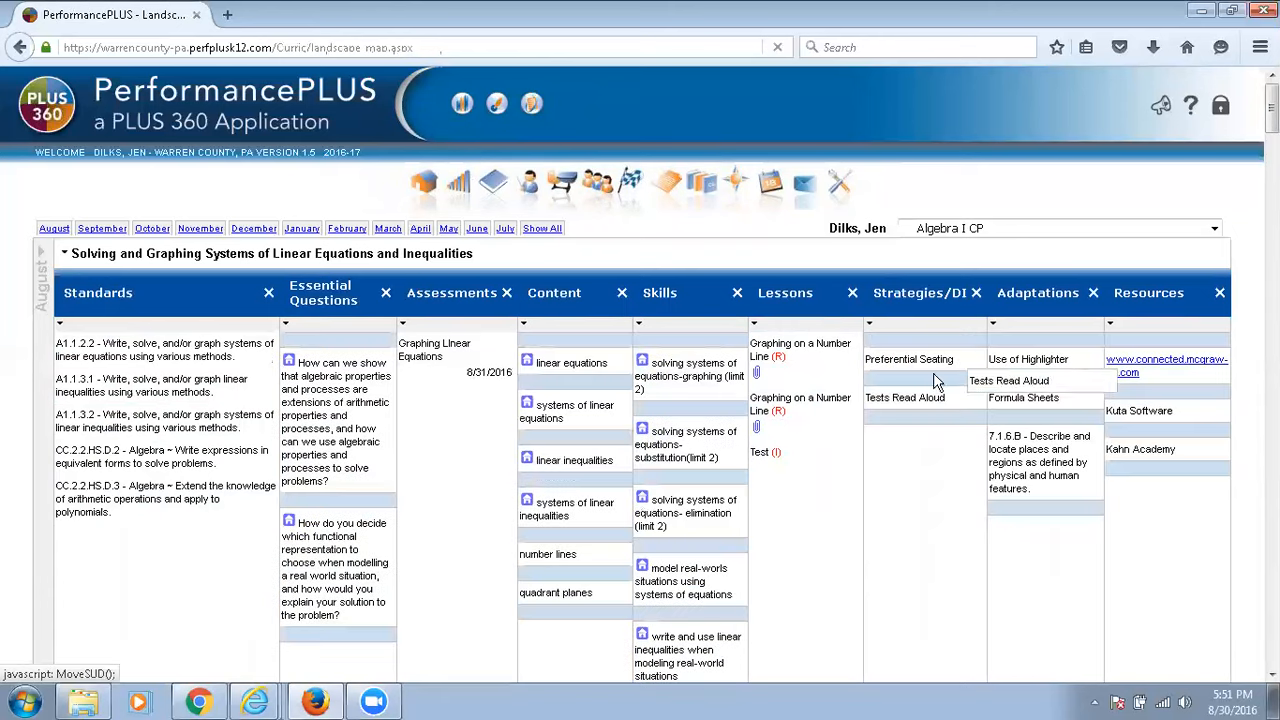
pyautogui.scroll(-1, 884, 513)
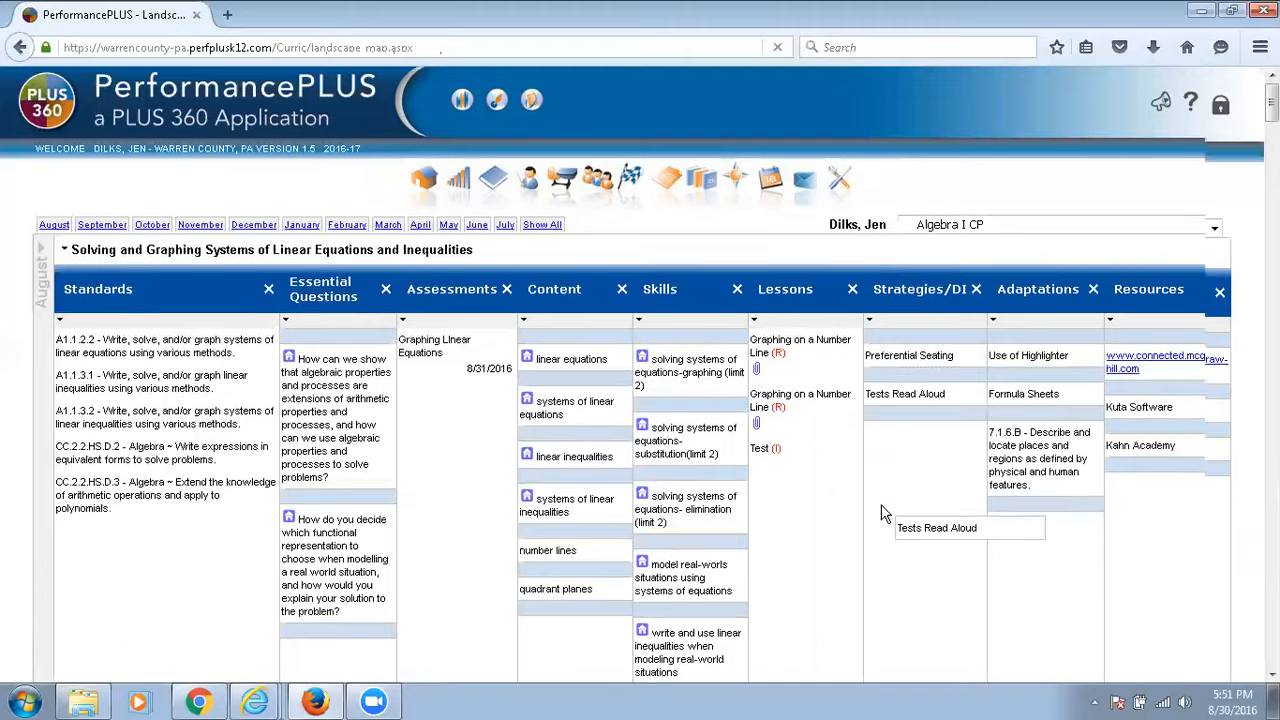
pyautogui.scroll(-10, 884, 513)
pyautogui.scroll(-10, 884, 515)
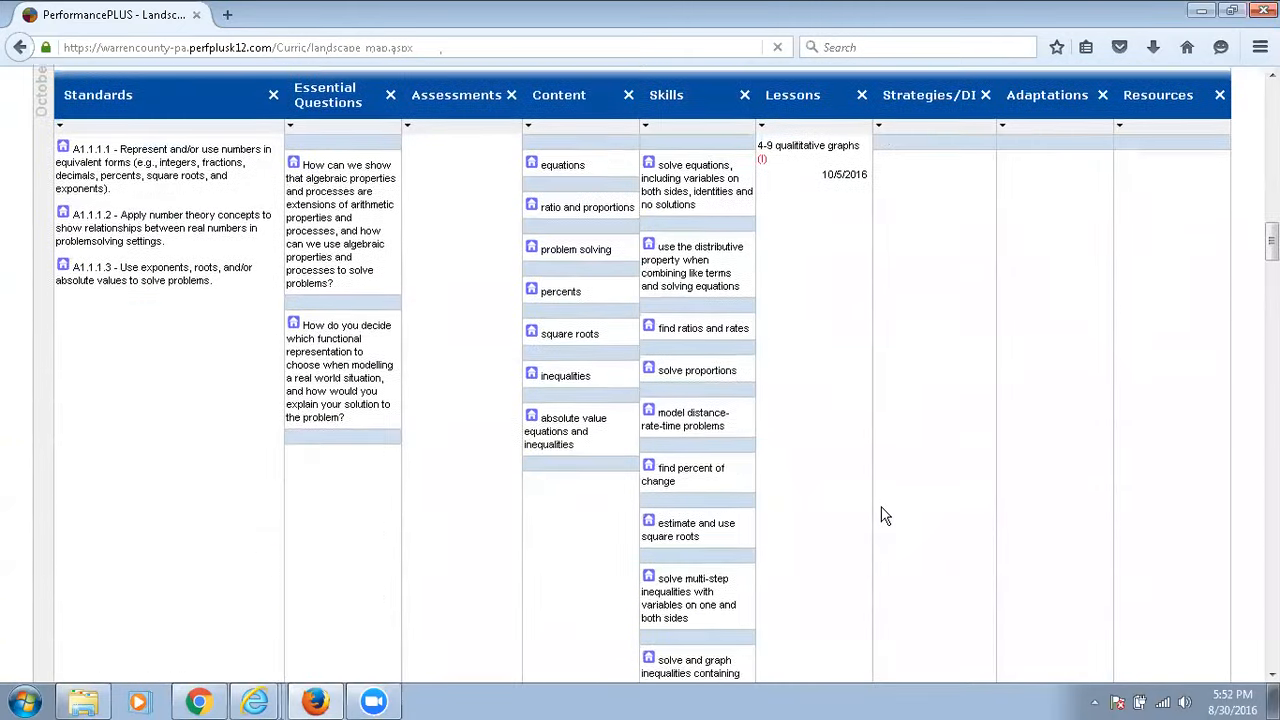
pyautogui.scroll(-10, 884, 515)
pyautogui.scroll(-8, 884, 515)
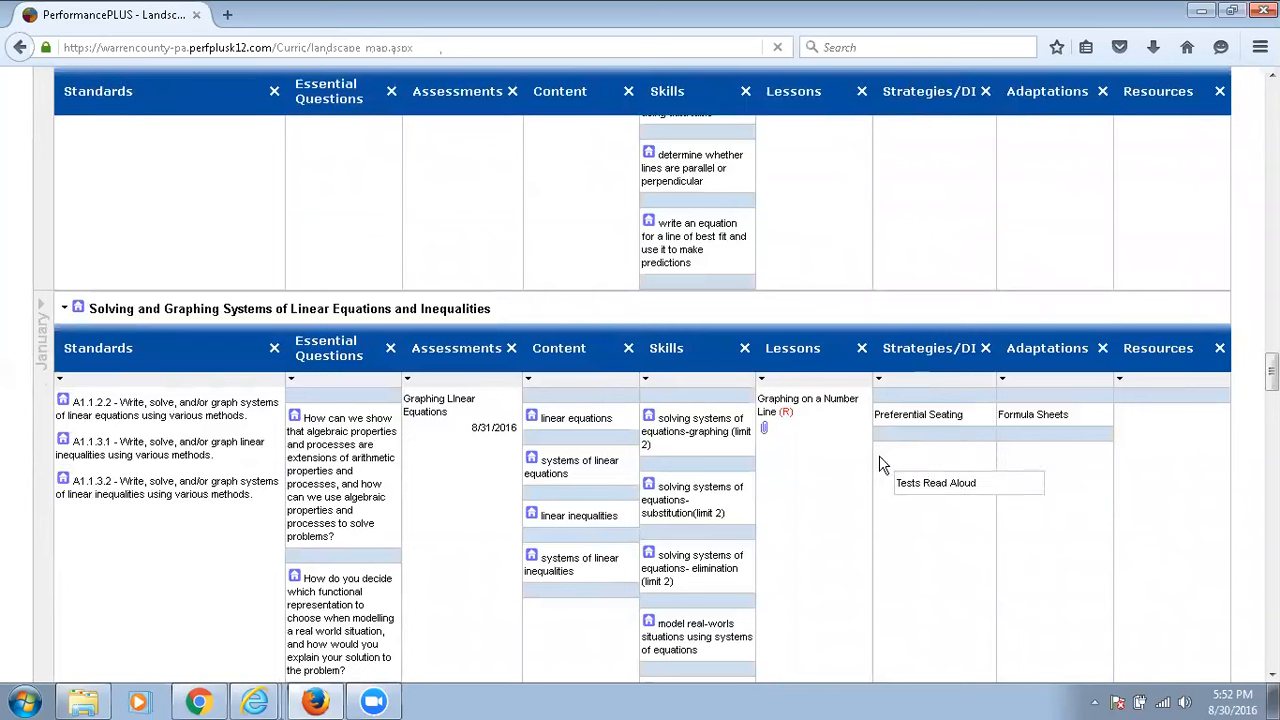
pyautogui.moveTo(880, 463); pyautogui.dragTo(898, 437)
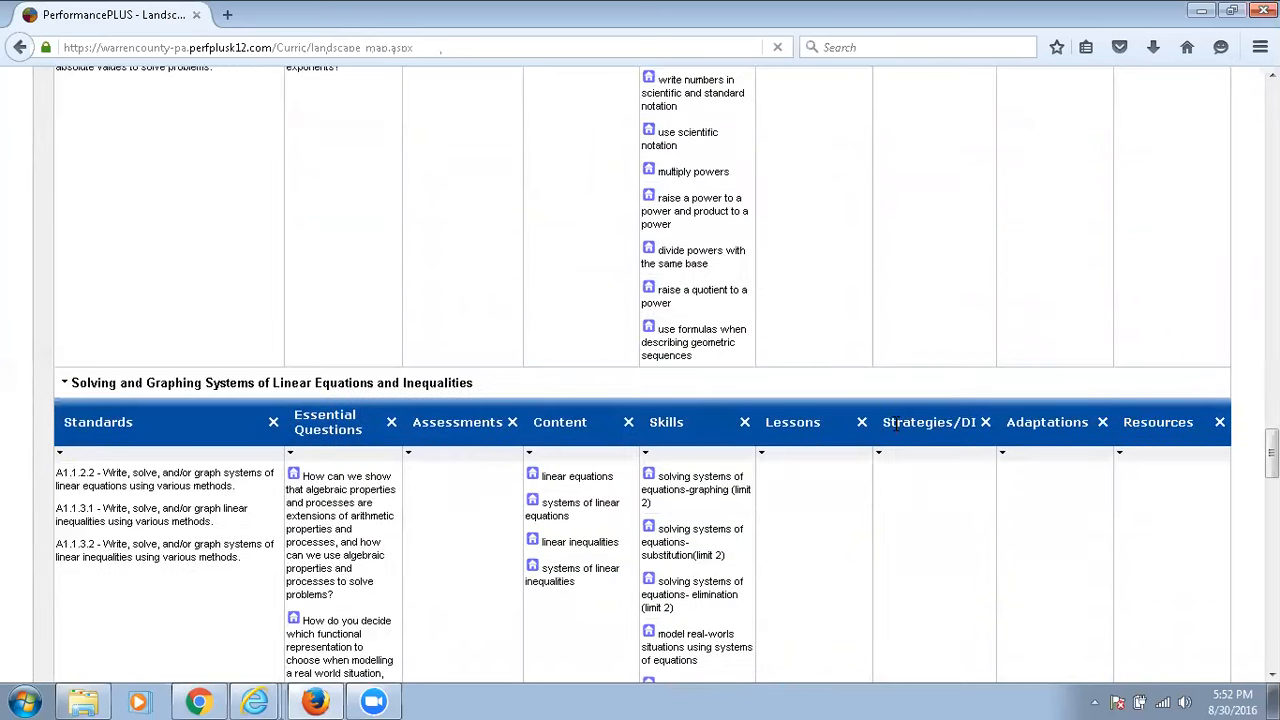
pyautogui.scroll(3, 896, 438)
pyautogui.scroll(20, 896, 438)
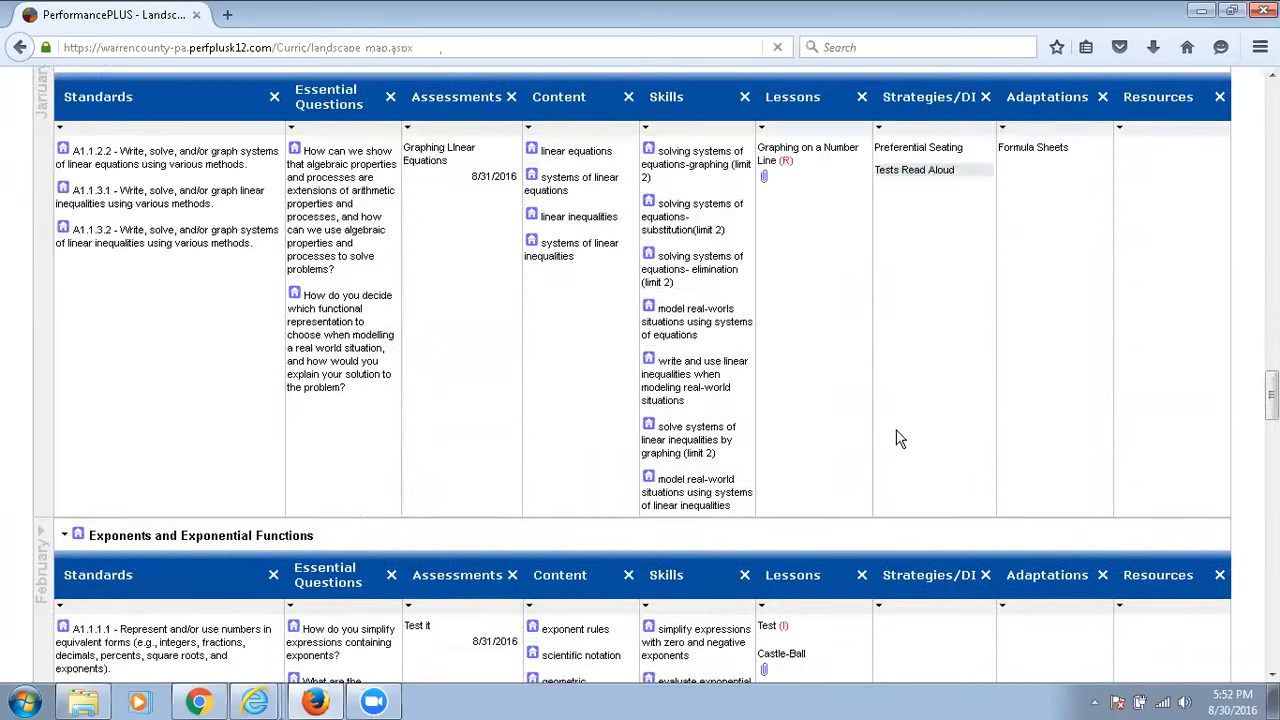
# Try to move the Test lesson from August's unit into January's Solving and Graphing Systems of Linear Equations and Inequalities unit.
pyautogui.scroll(20, 893, 469)
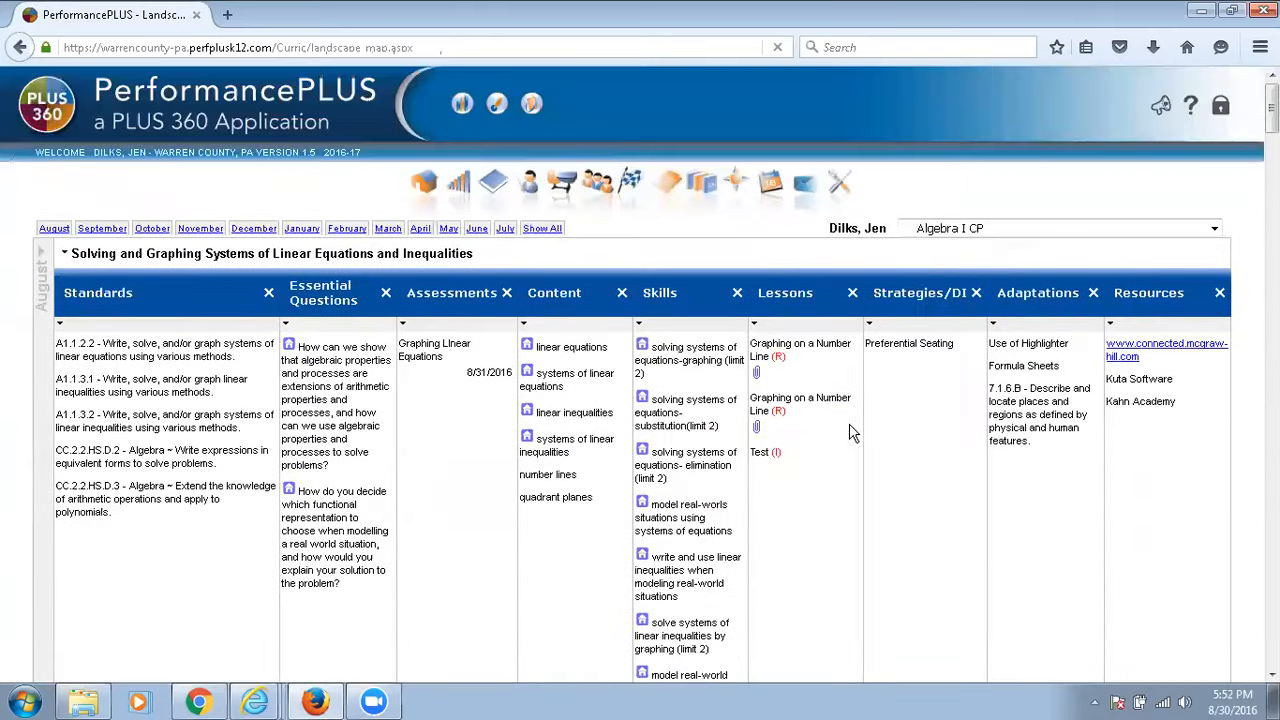
pyautogui.moveTo(790, 467)
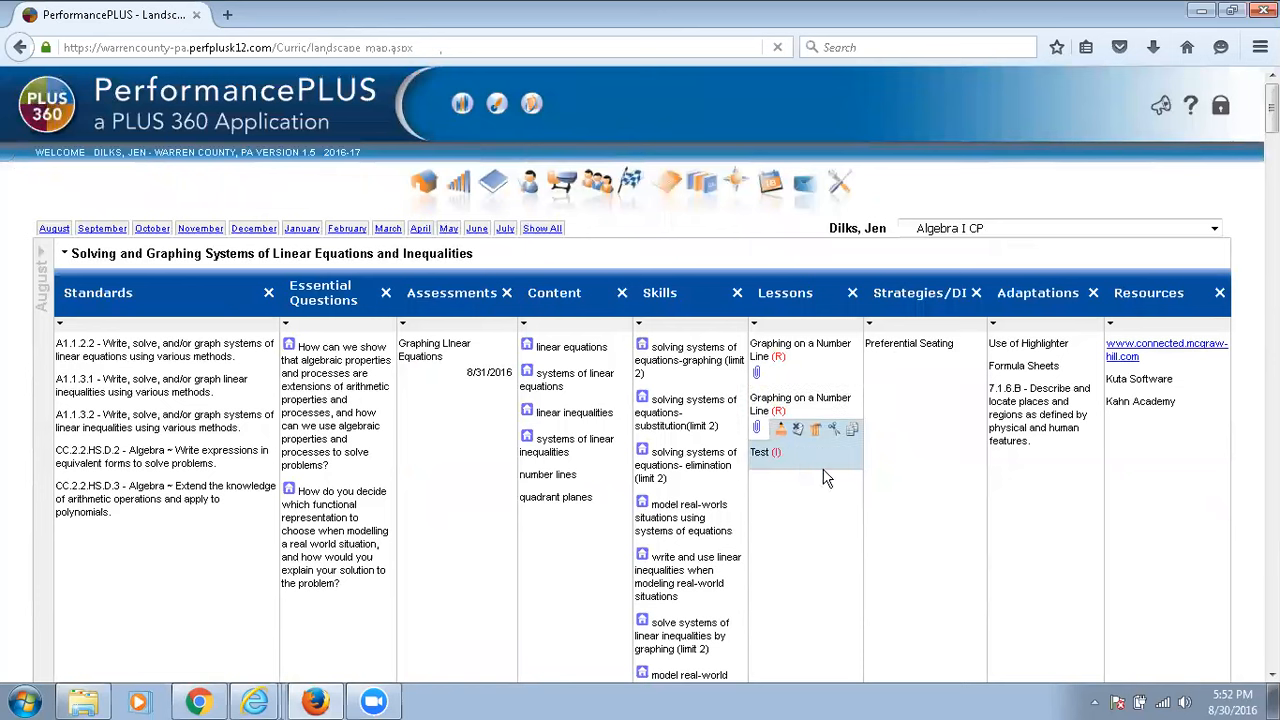
pyautogui.click(835, 431)
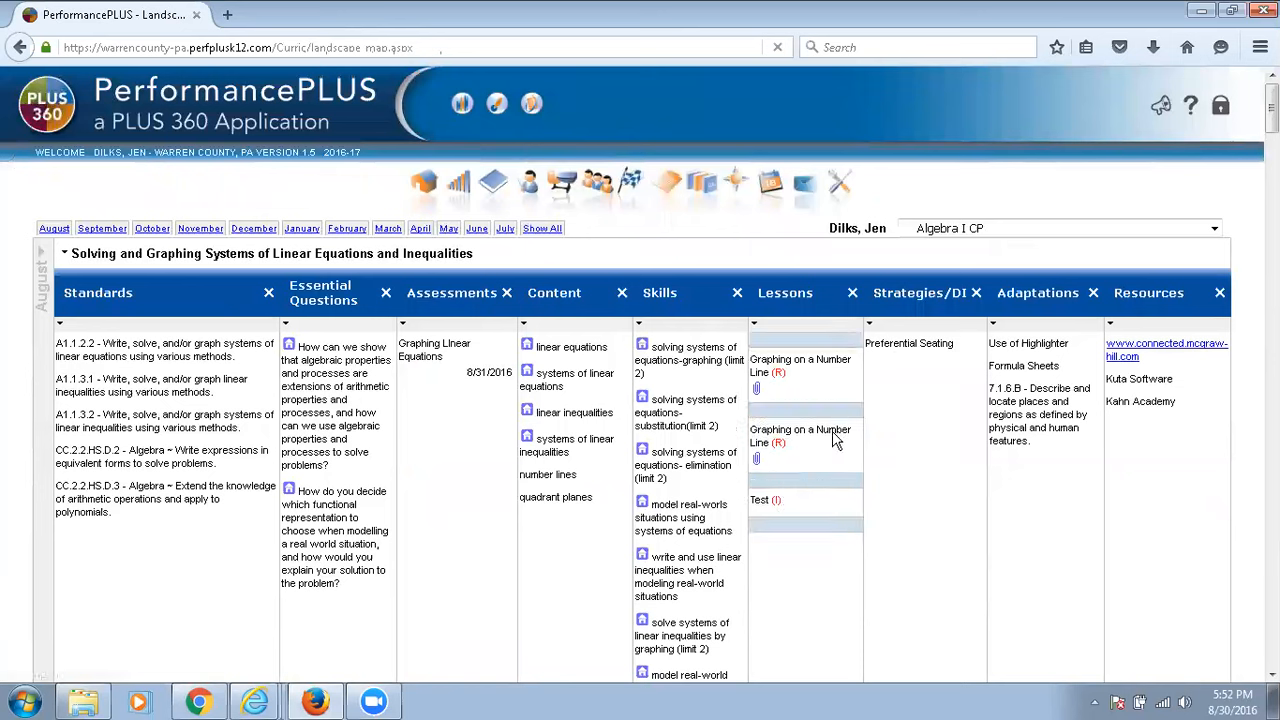
pyautogui.scroll(-3, 766, 556)
pyautogui.scroll(-10, 766, 558)
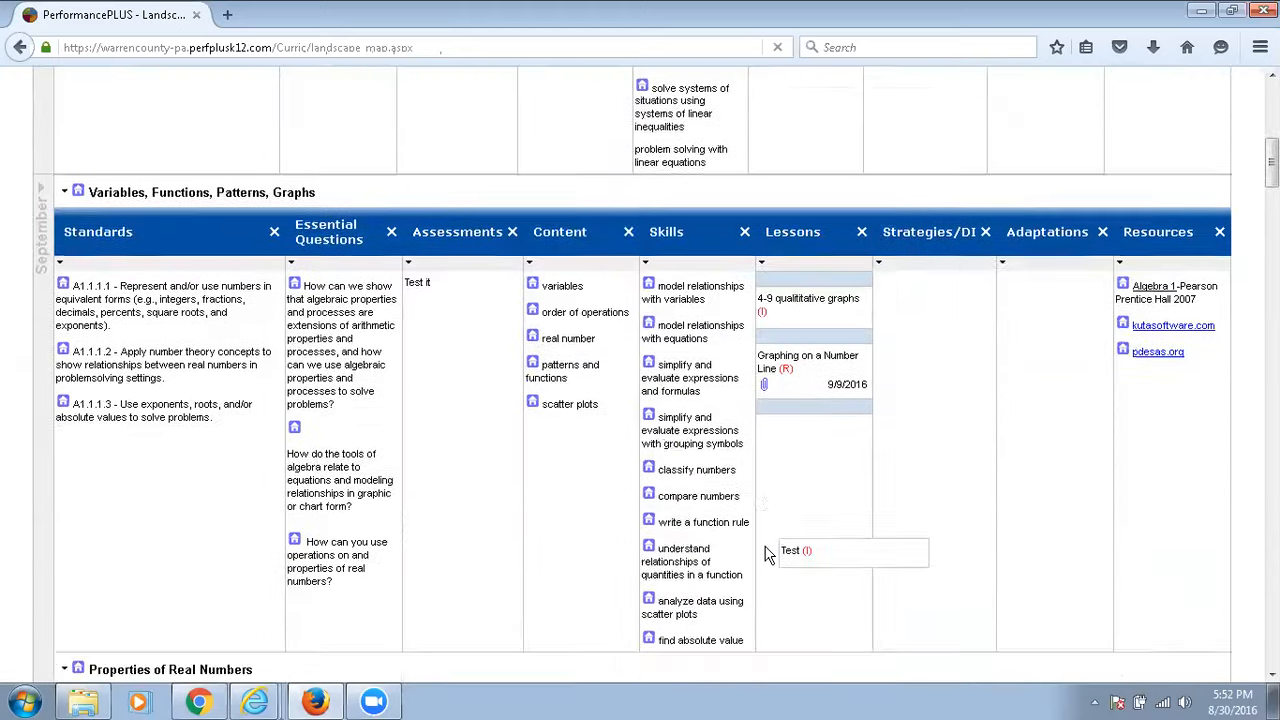
pyautogui.scroll(-15, 765, 555)
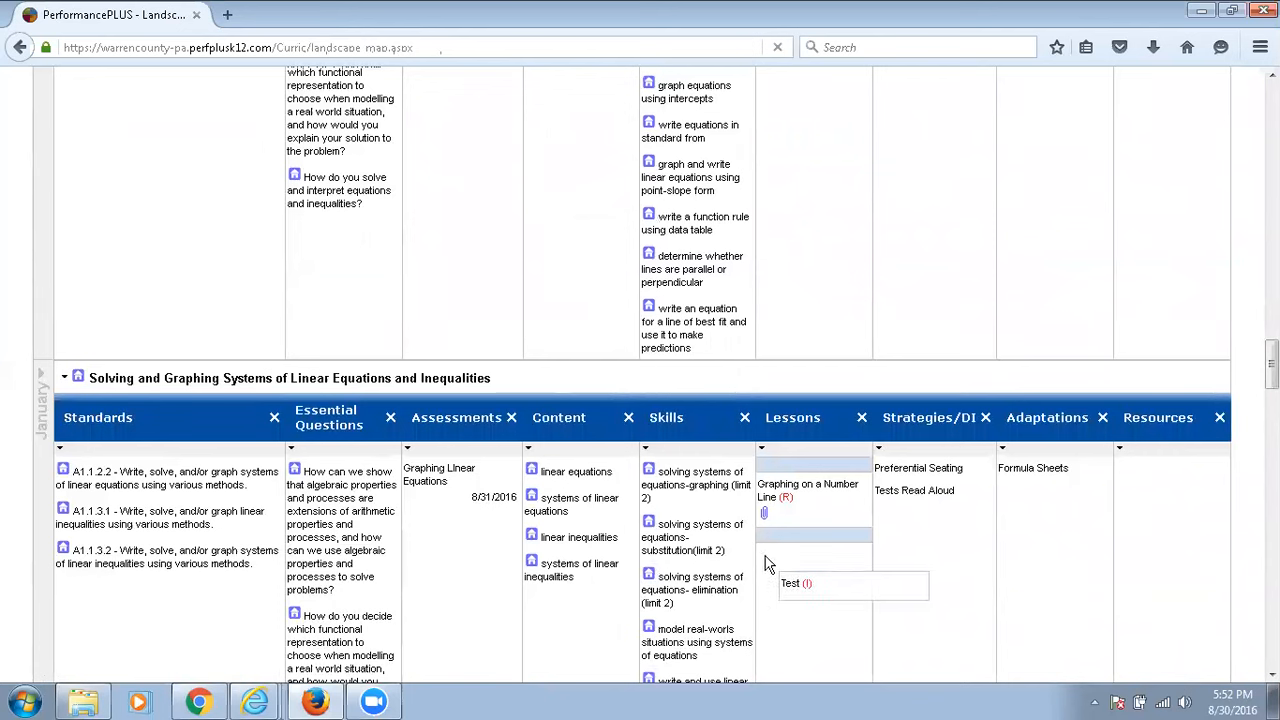
pyautogui.moveTo(741, 511); pyautogui.dragTo(742, 512)
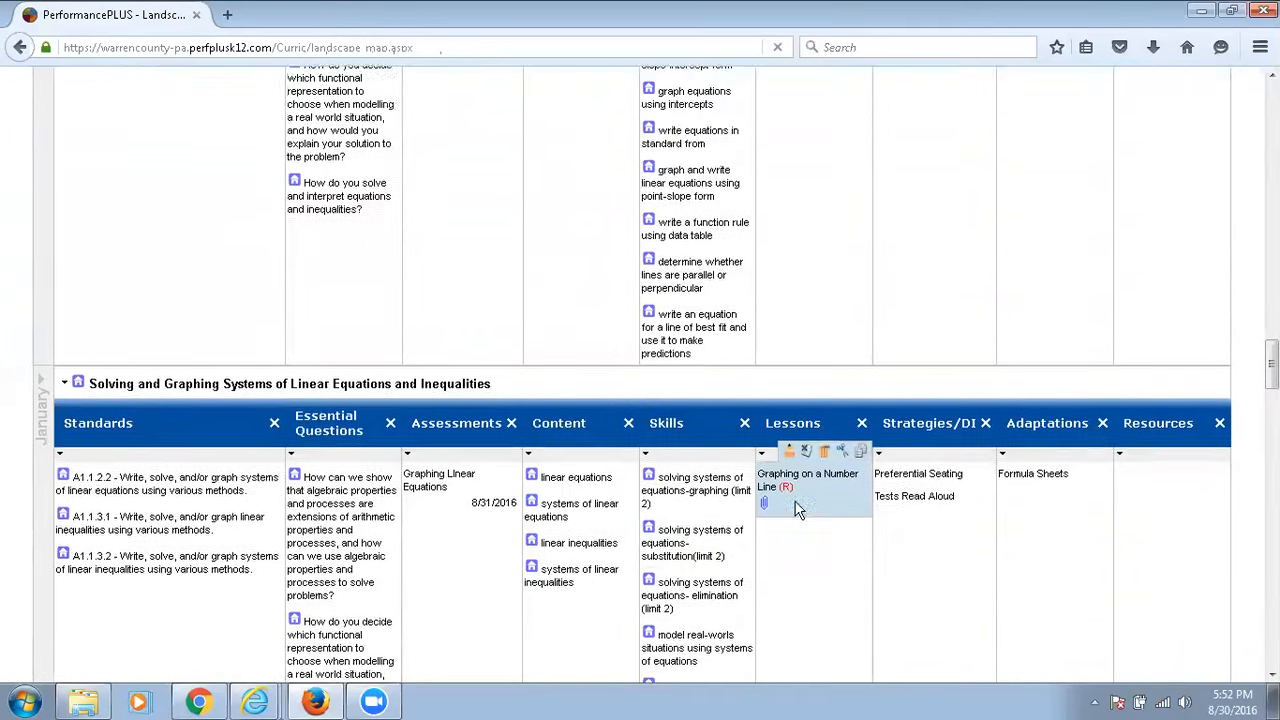
# Move August's Test lesson below Graphing on a Number Line in January's Solving and Graphing Systems of Linear Equations and Inequalities unit.
pyautogui.scroll(15, 785, 520)
pyautogui.scroll(10, 815, 498)
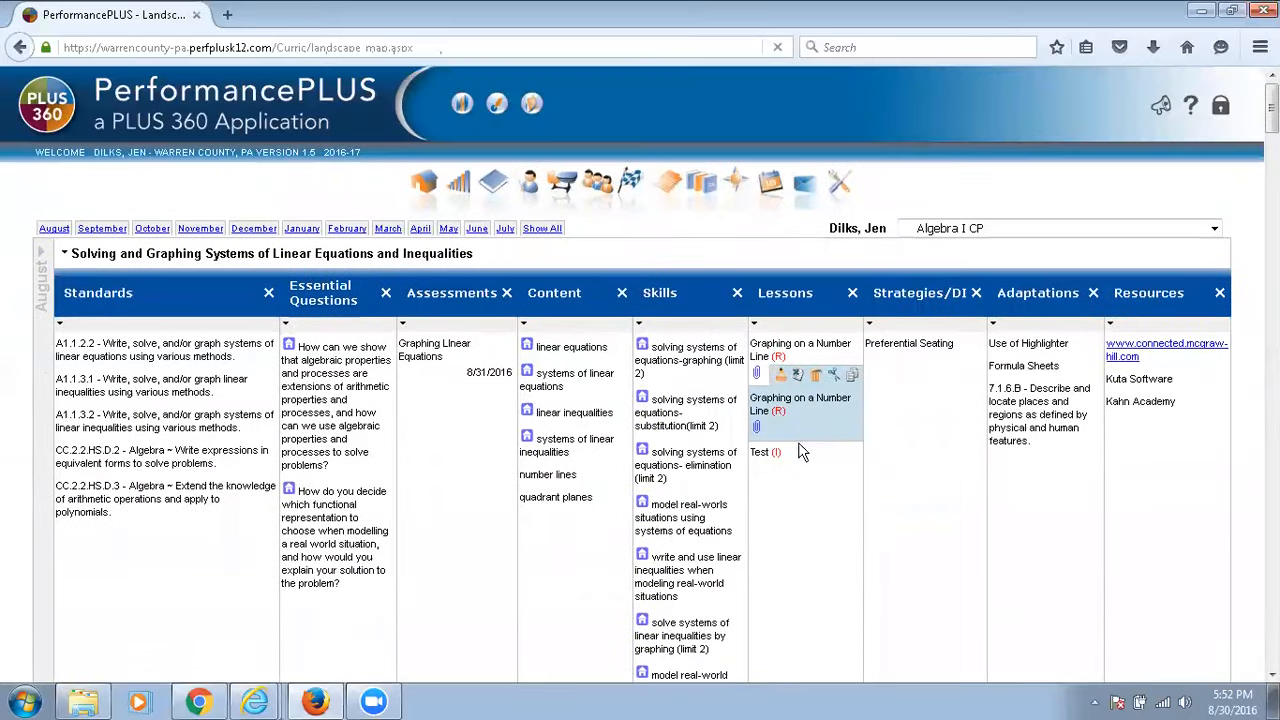
pyautogui.moveTo(833, 432); pyautogui.dragTo(778, 546)
pyautogui.scroll(-7, 795, 548)
pyautogui.scroll(-10, 797, 552)
pyautogui.scroll(-10, 797, 553)
pyautogui.scroll(-4, 797, 555)
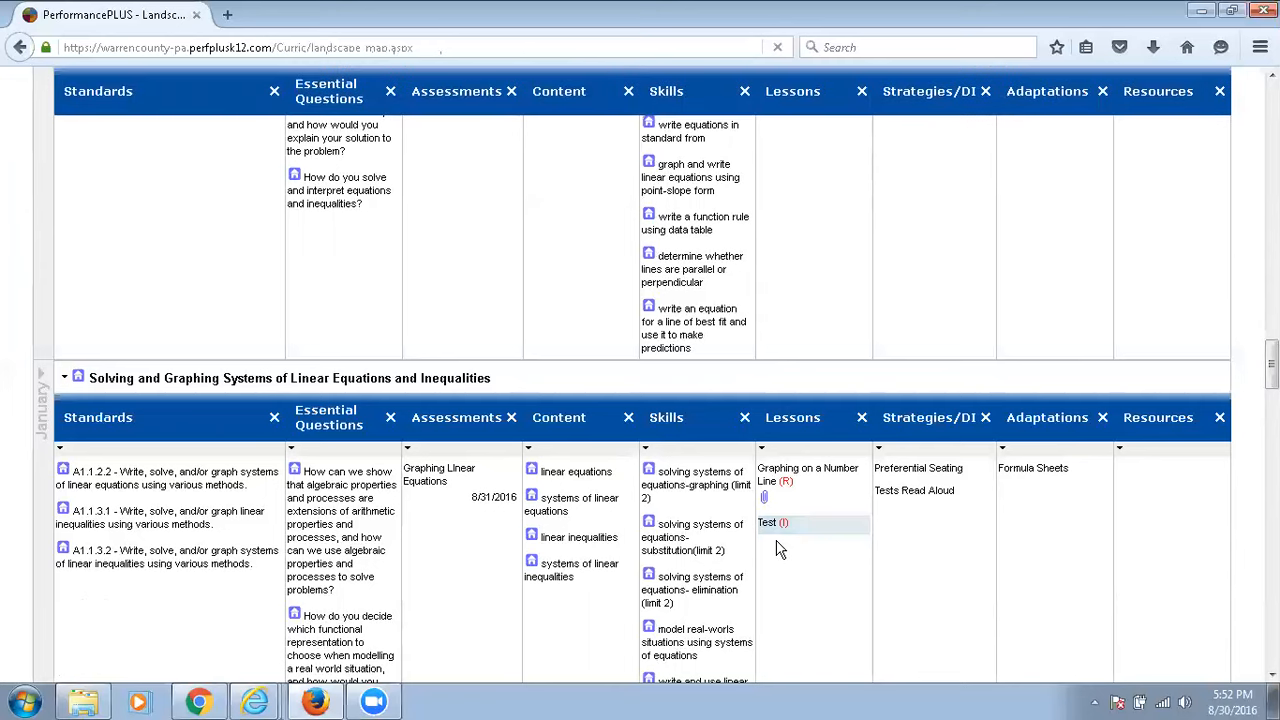
pyautogui.moveTo(793, 540)
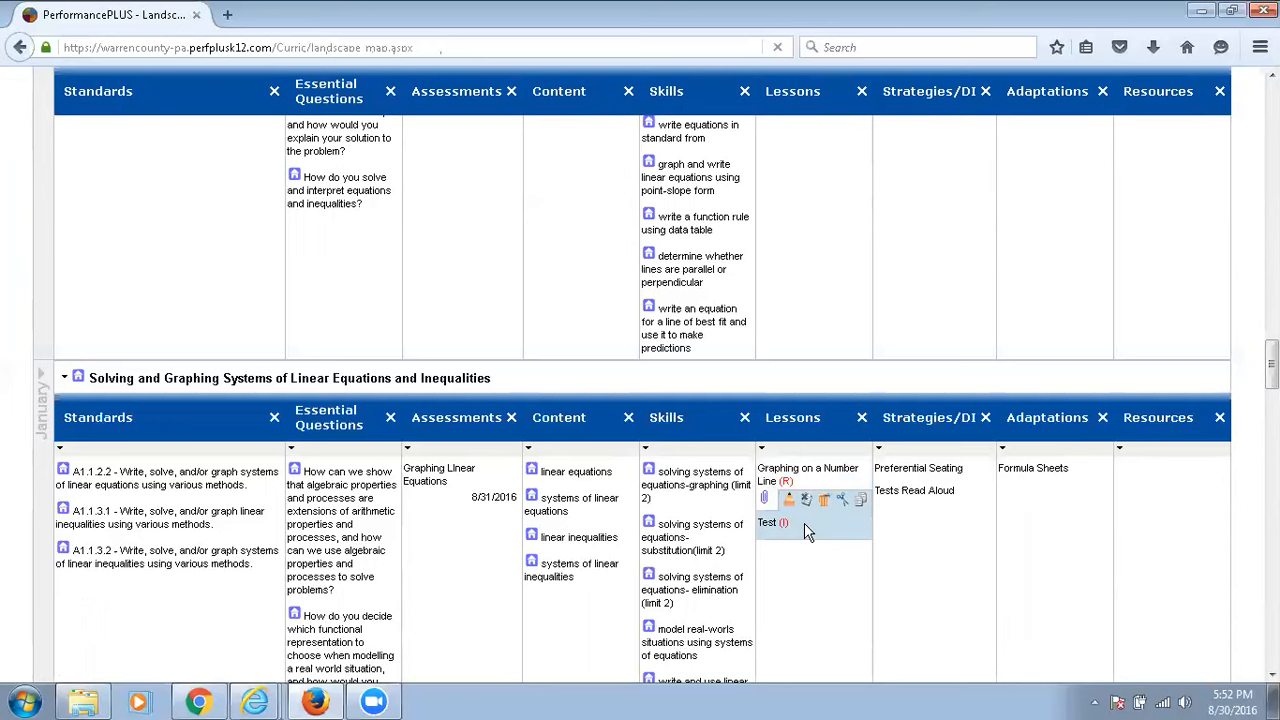
pyautogui.moveTo(1271, 362); pyautogui.dragTo(1253, 101)
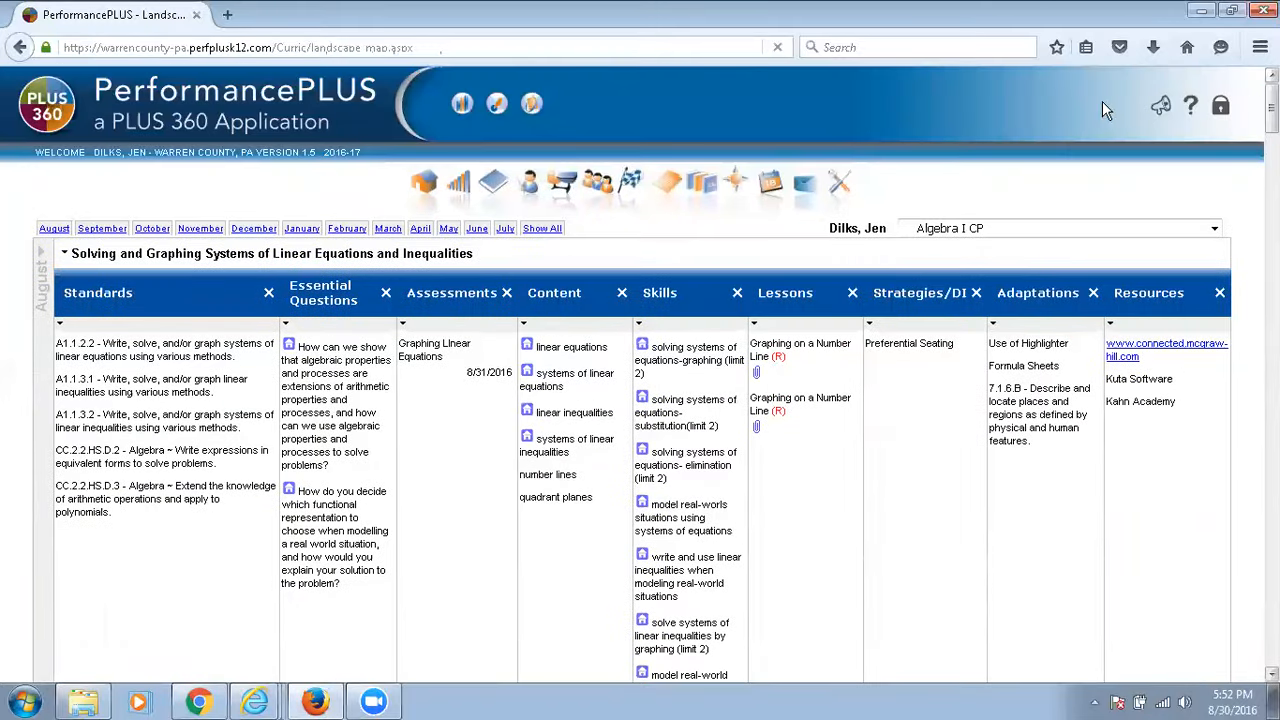
# Open the Lesson Planner and select January 10, 2017 in its calendar.
pyautogui.click(766, 182)
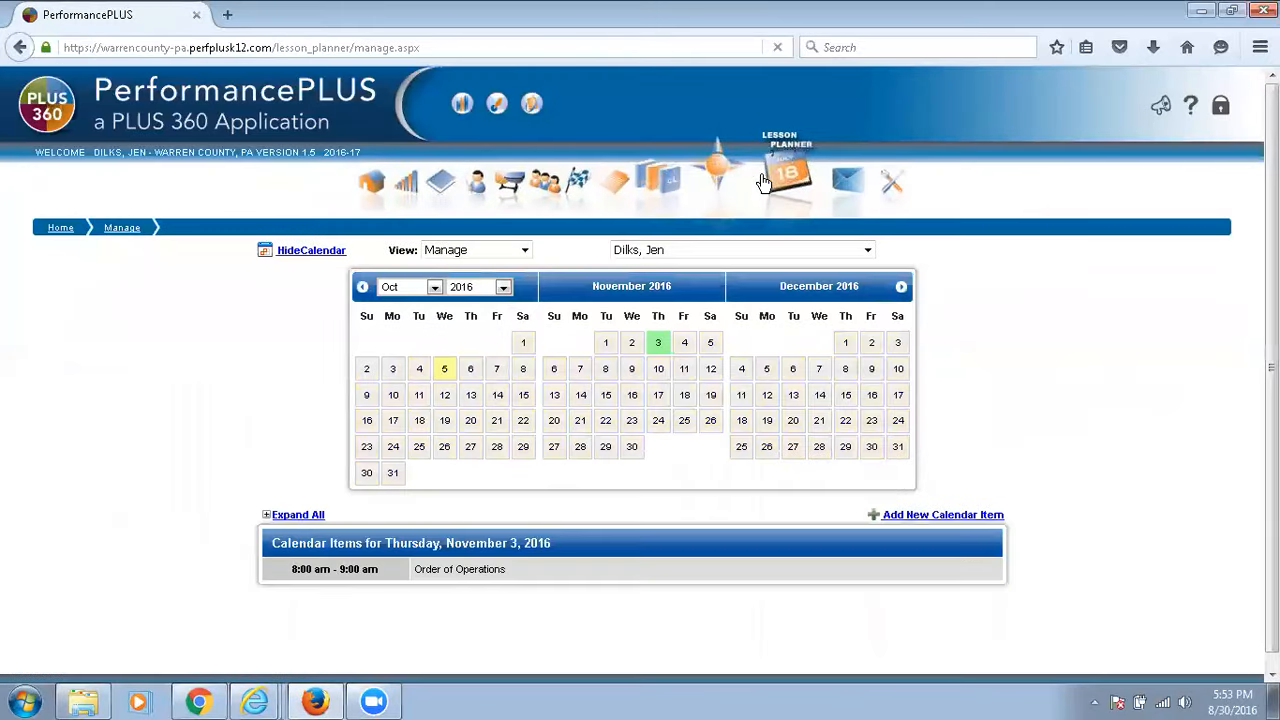
pyautogui.click(903, 289)
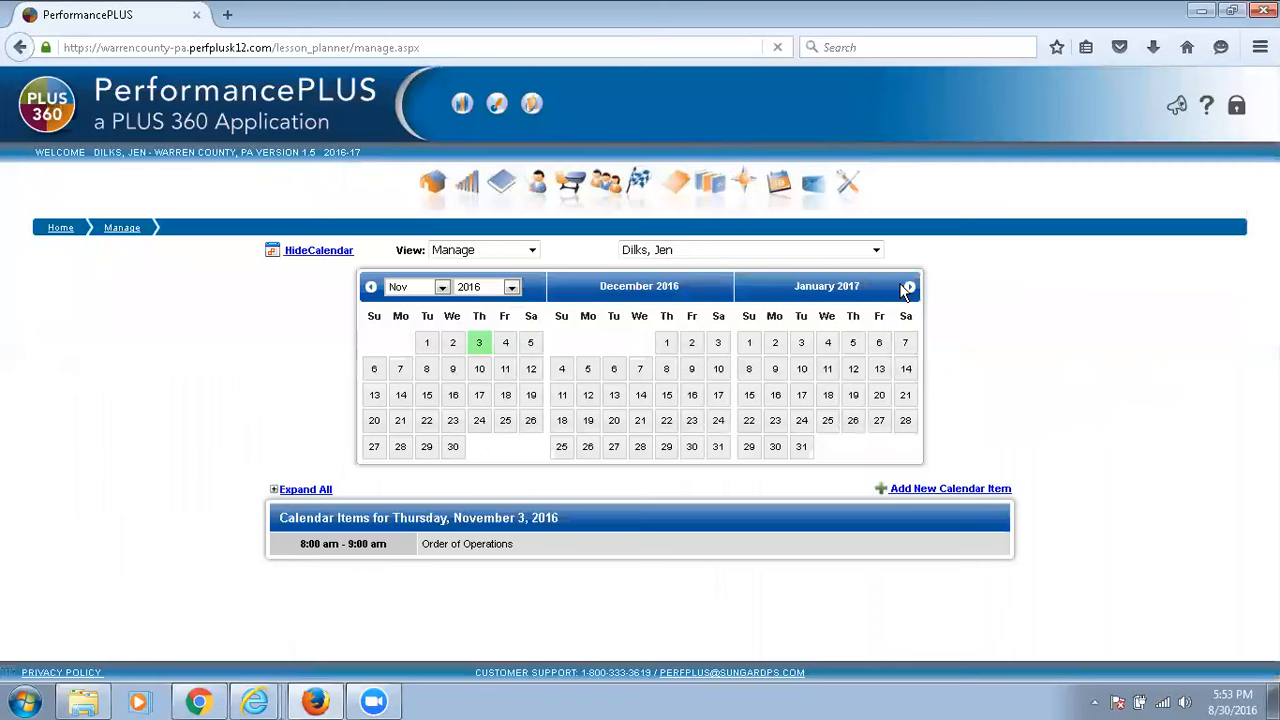
pyautogui.click(801, 370)
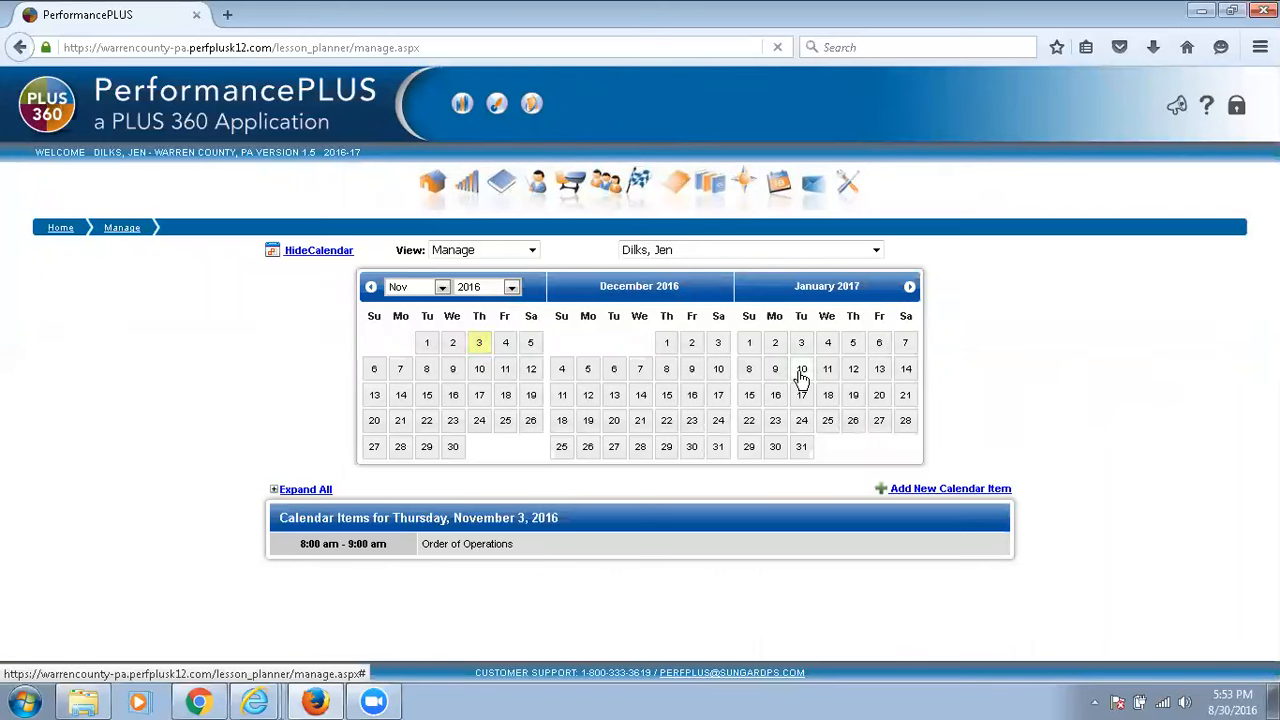
# Schedule the existing Test lesson from SubUnit 1 of Algebra I CP's January unit on January 10, 2017, from 08:00am to 09:00am.
pyautogui.click(940, 490)
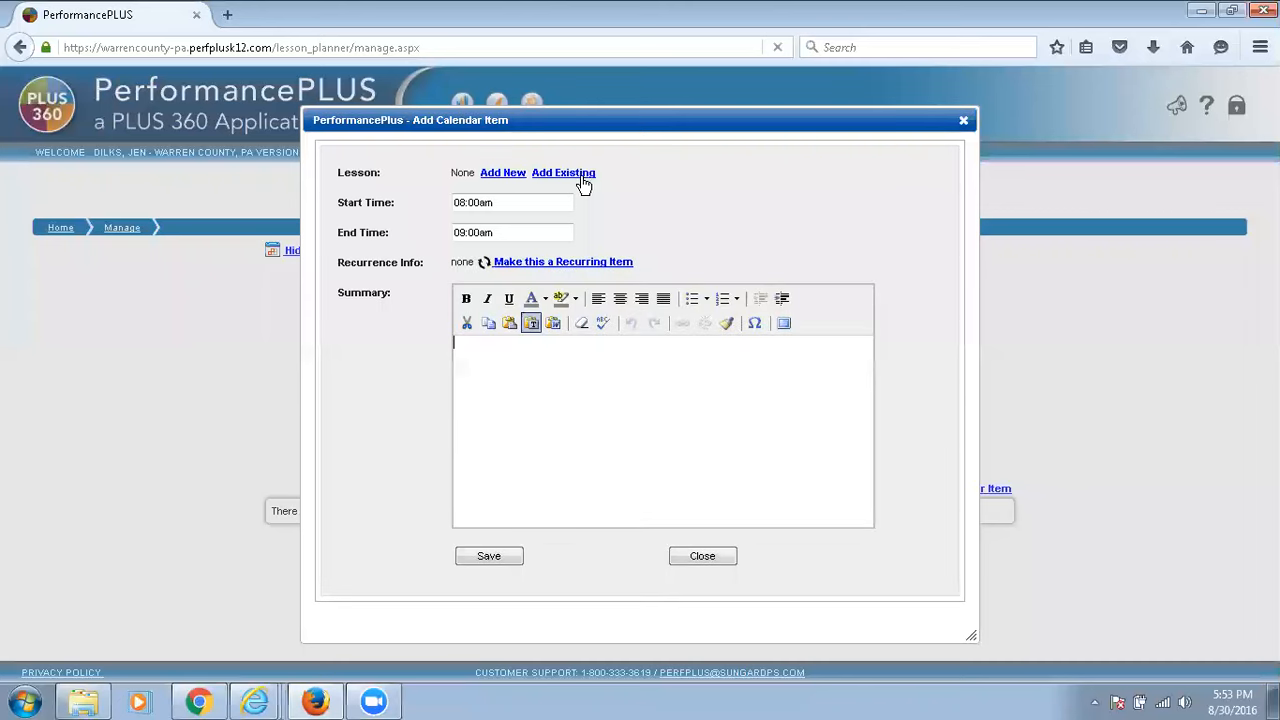
pyautogui.click(581, 177)
pyautogui.click(558, 231)
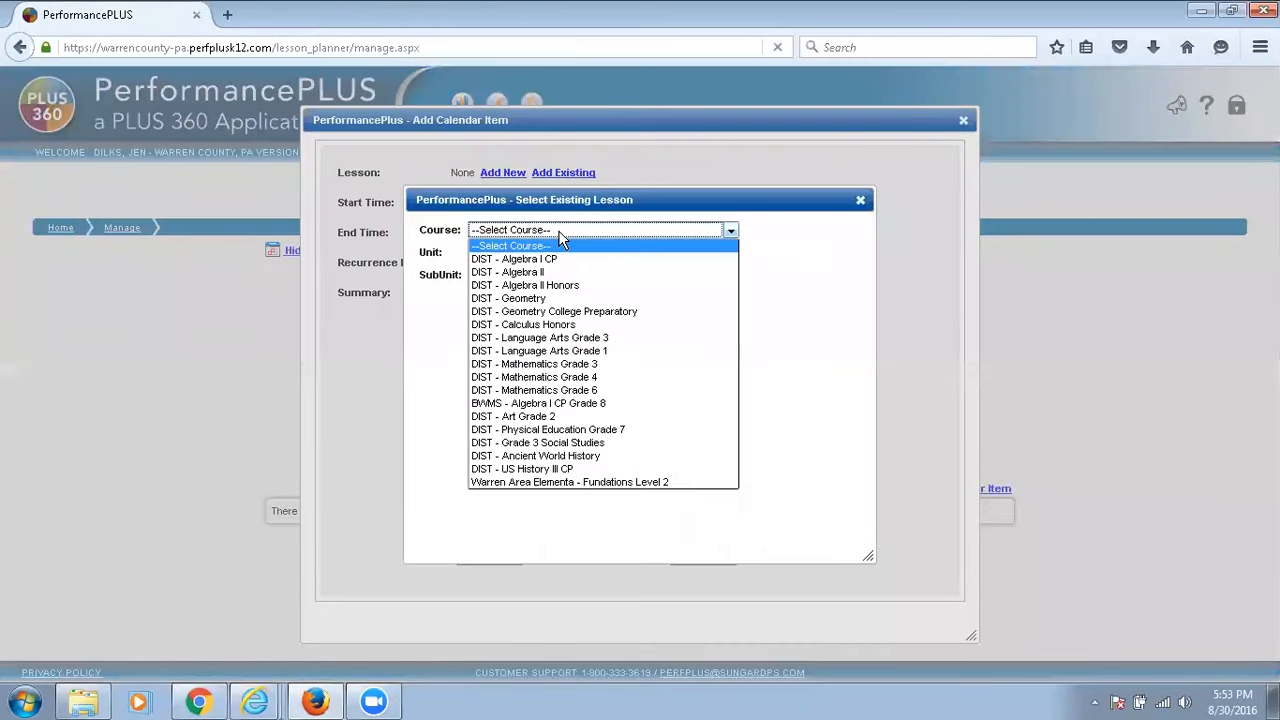
pyautogui.click(556, 259)
pyautogui.click(556, 254)
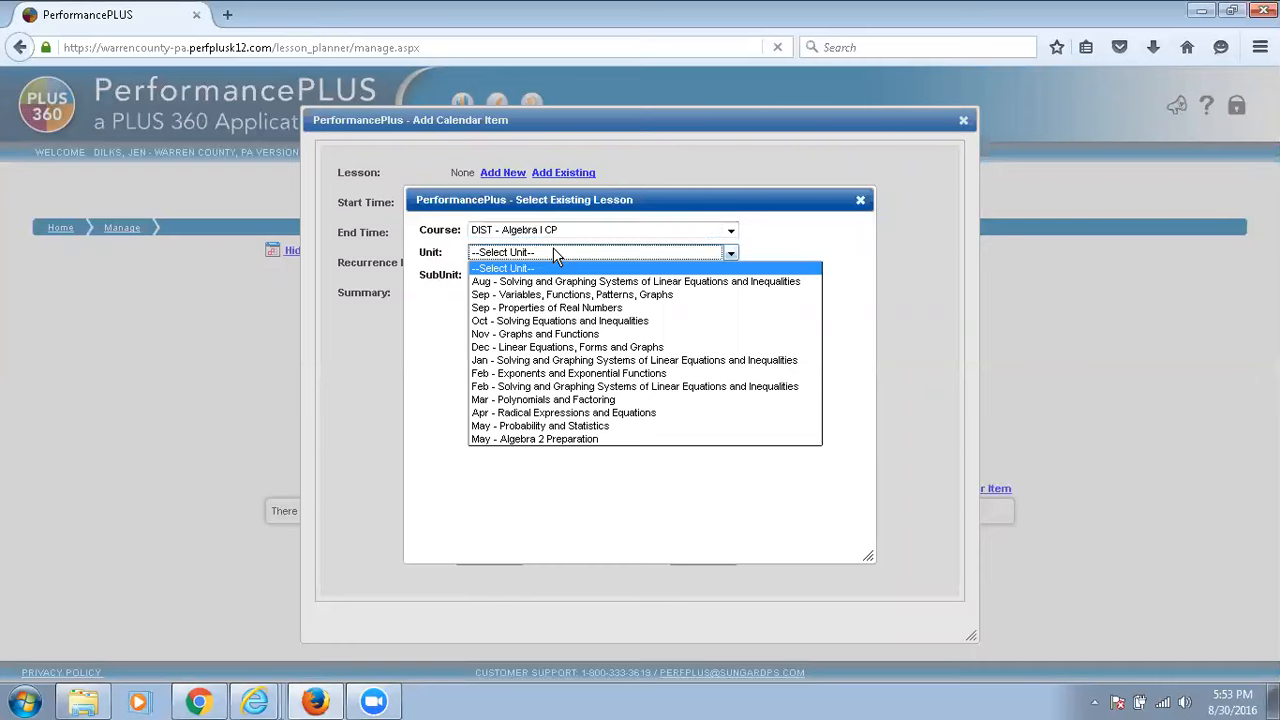
pyautogui.click(545, 360)
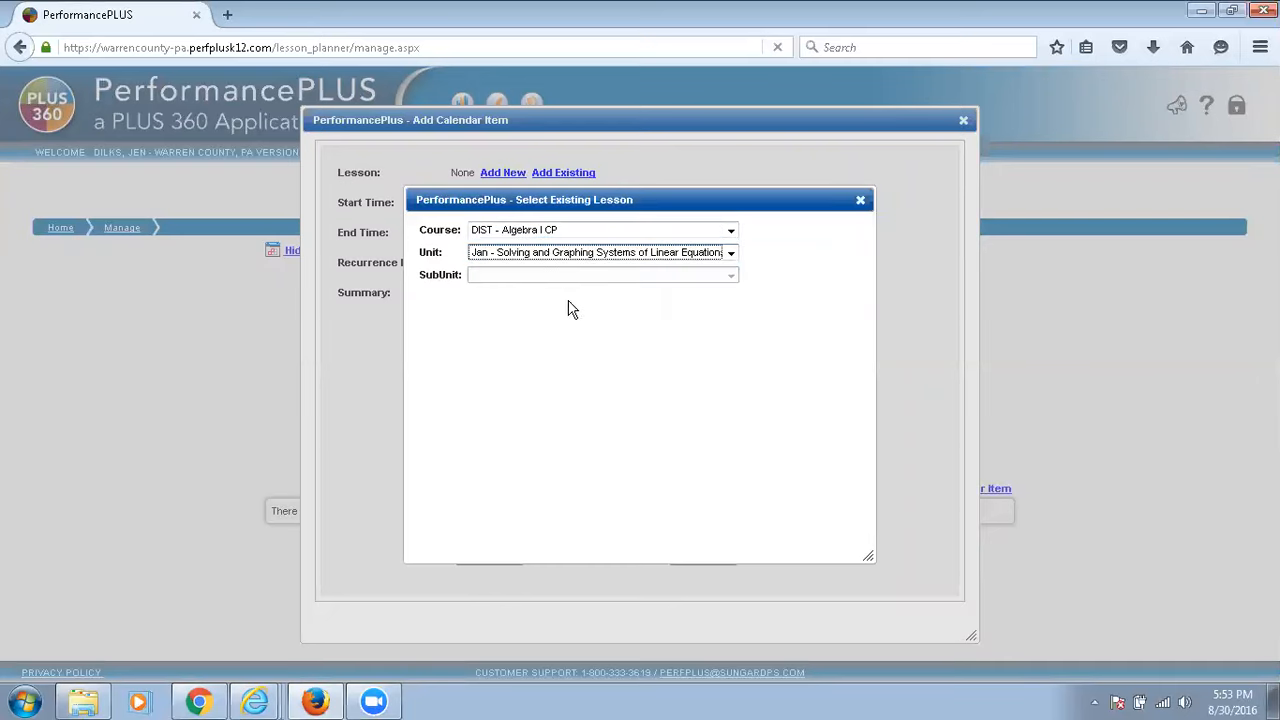
pyautogui.click(572, 278)
pyautogui.click(560, 304)
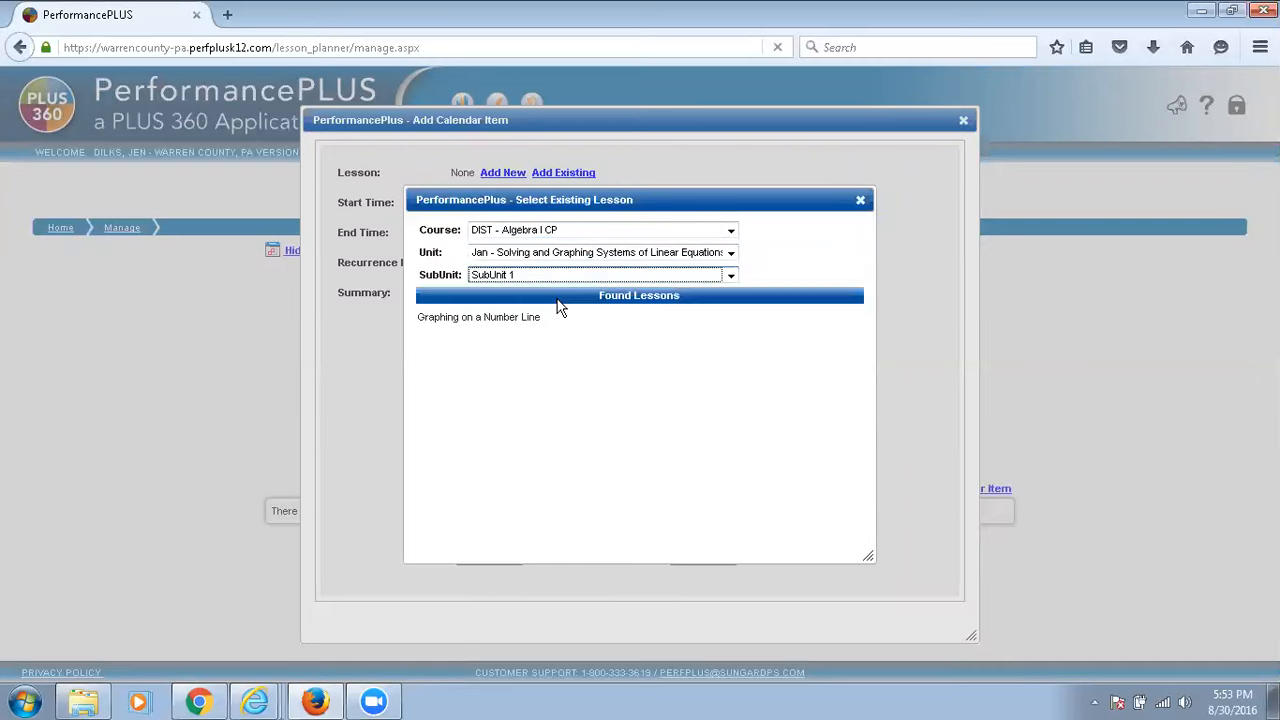
pyautogui.click(484, 345)
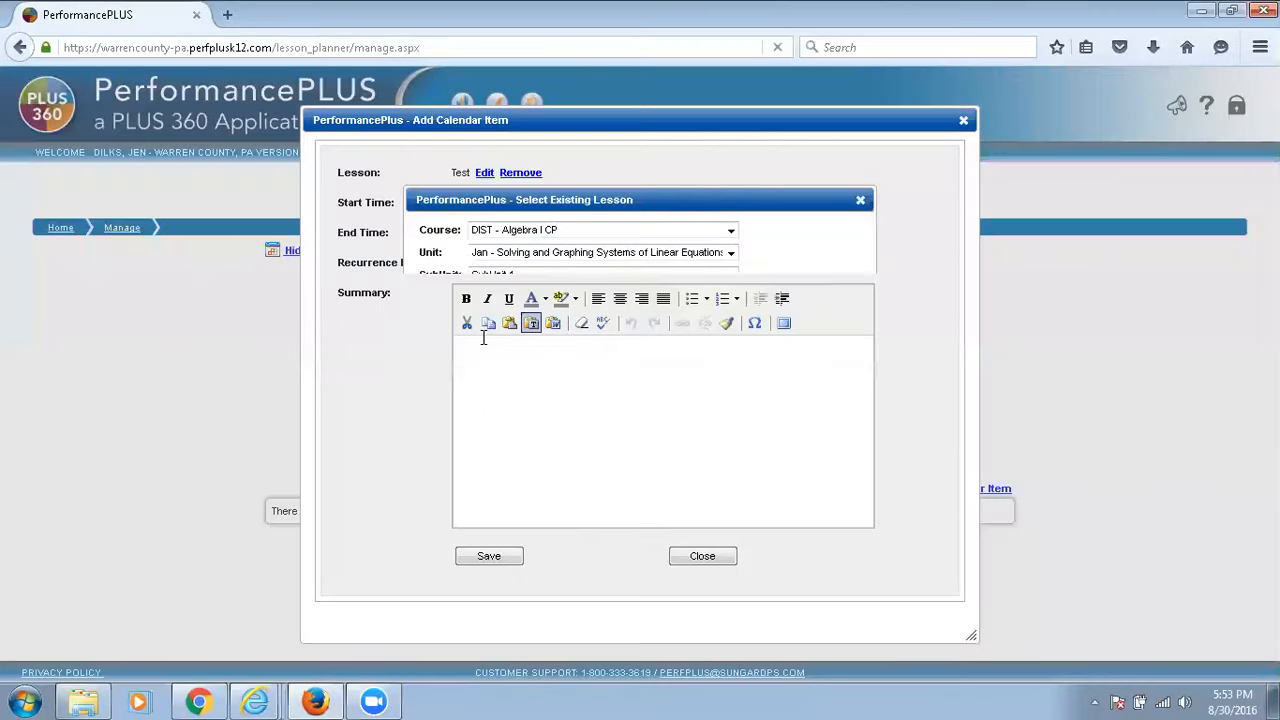
pyautogui.click(489, 556)
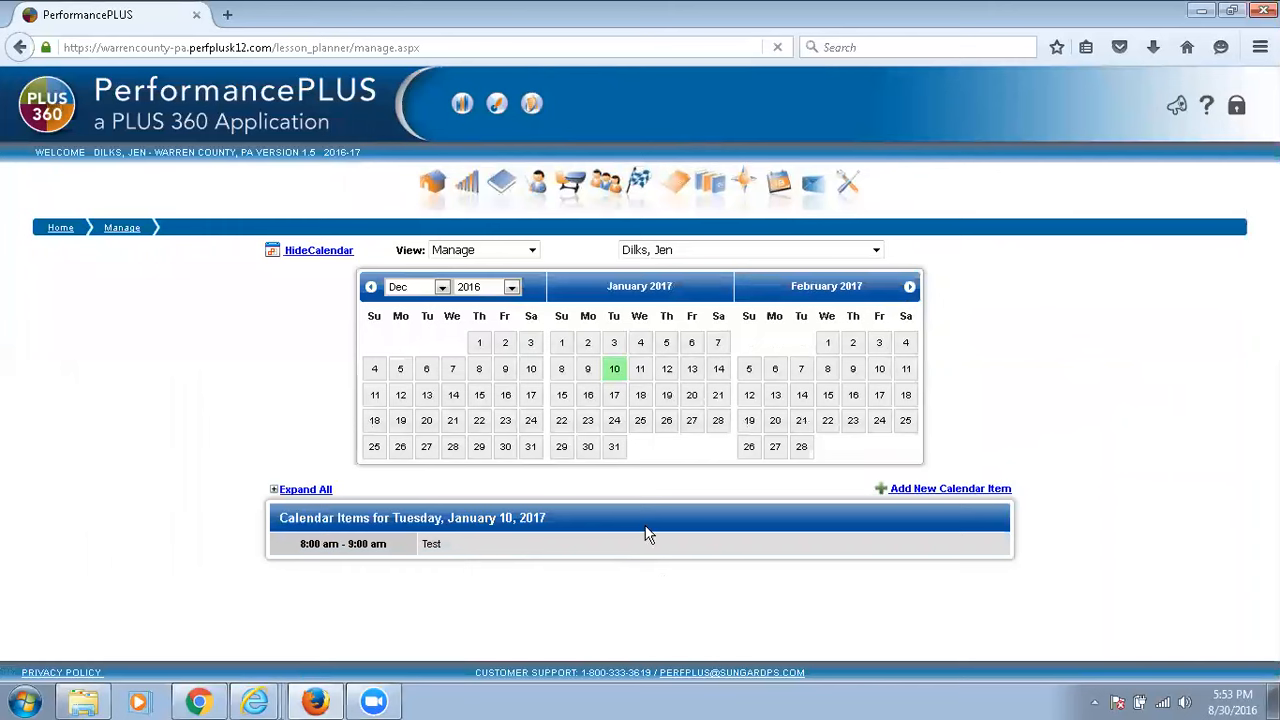
# In the curriculum map, move the Graphing Linear Equations assessment from August's unit into January's Solving and Graphing Systems of Linear Equations and Inequalities unit.
pyautogui.click(751, 168)
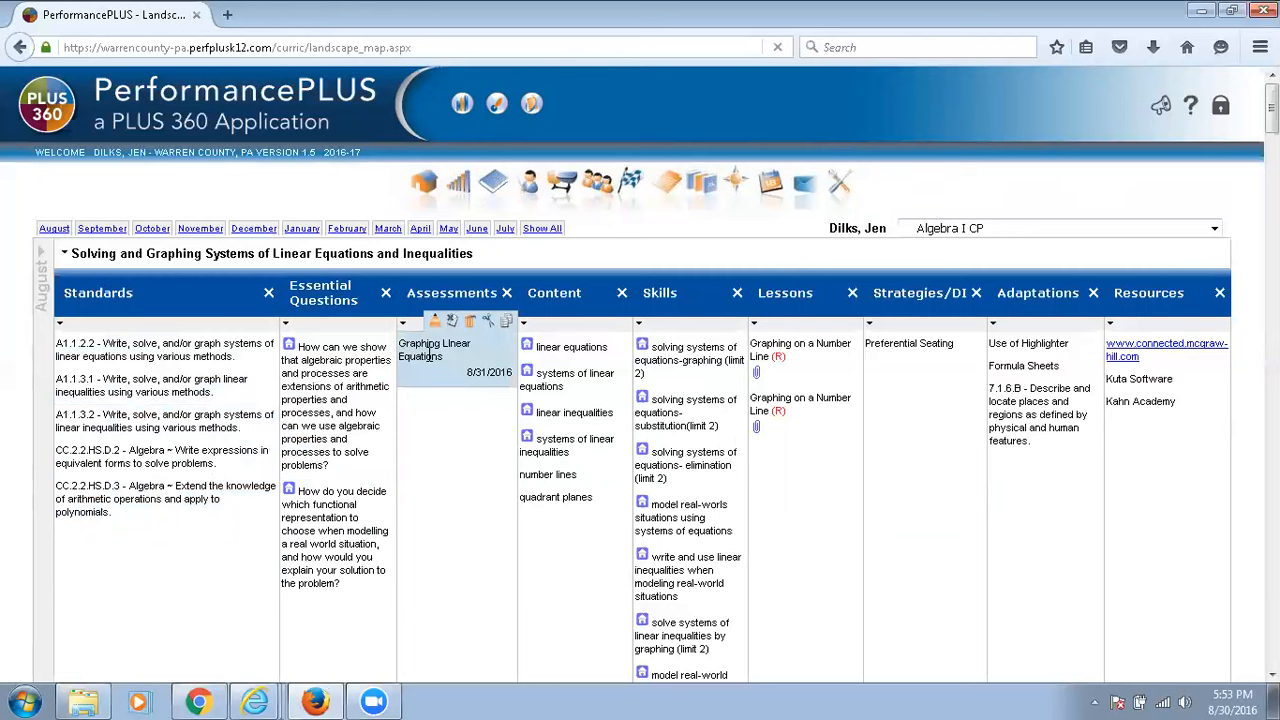
pyautogui.click(487, 328)
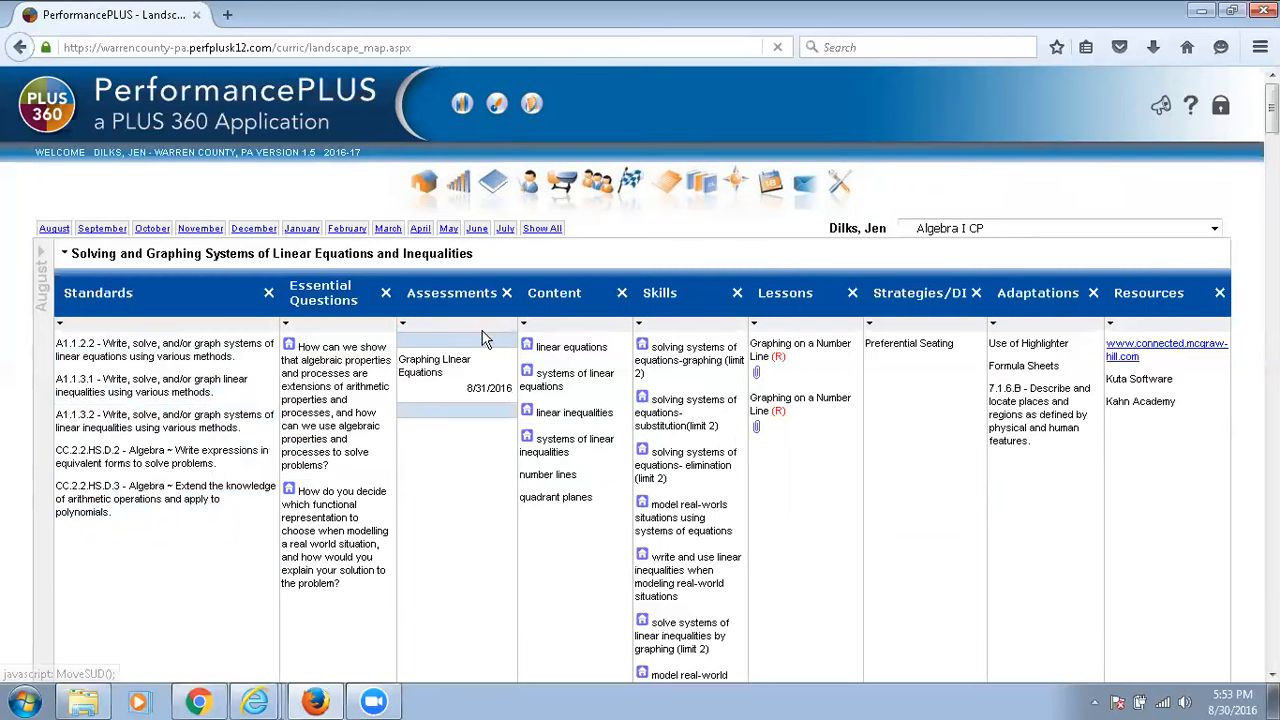
pyautogui.scroll(-6, 415, 538)
pyautogui.scroll(-7, 418, 541)
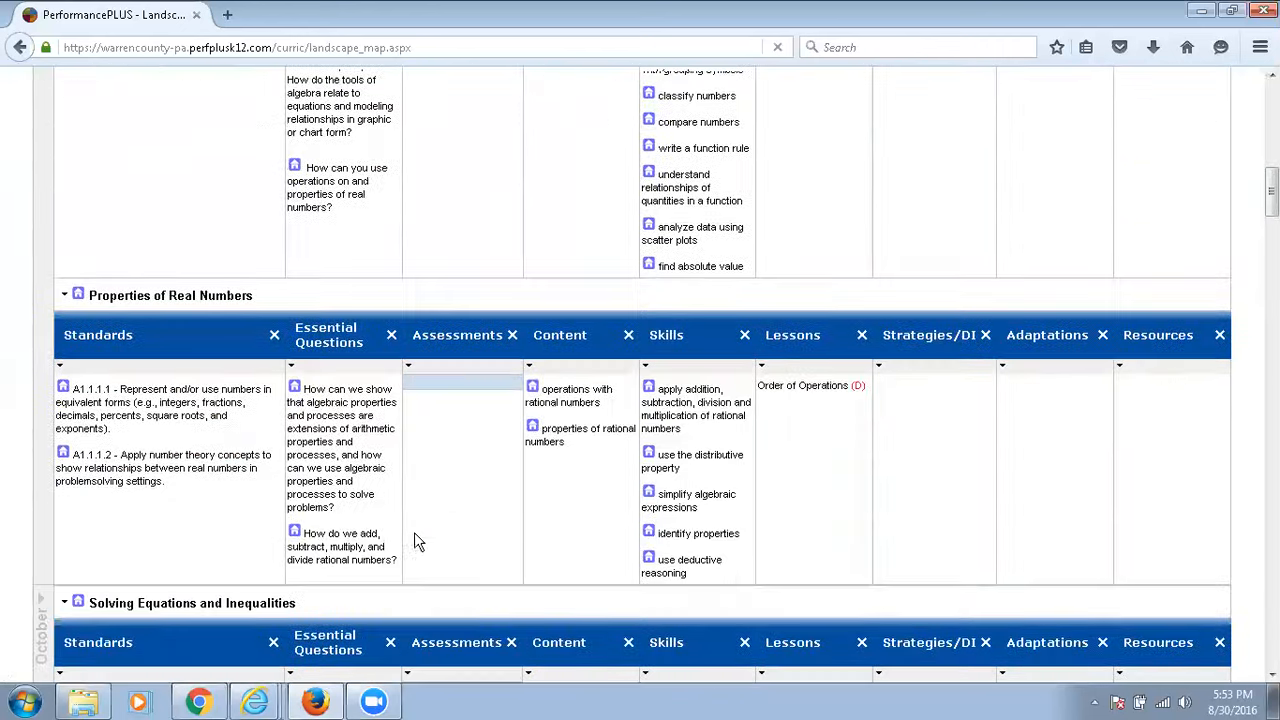
pyautogui.scroll(-6, 427, 535)
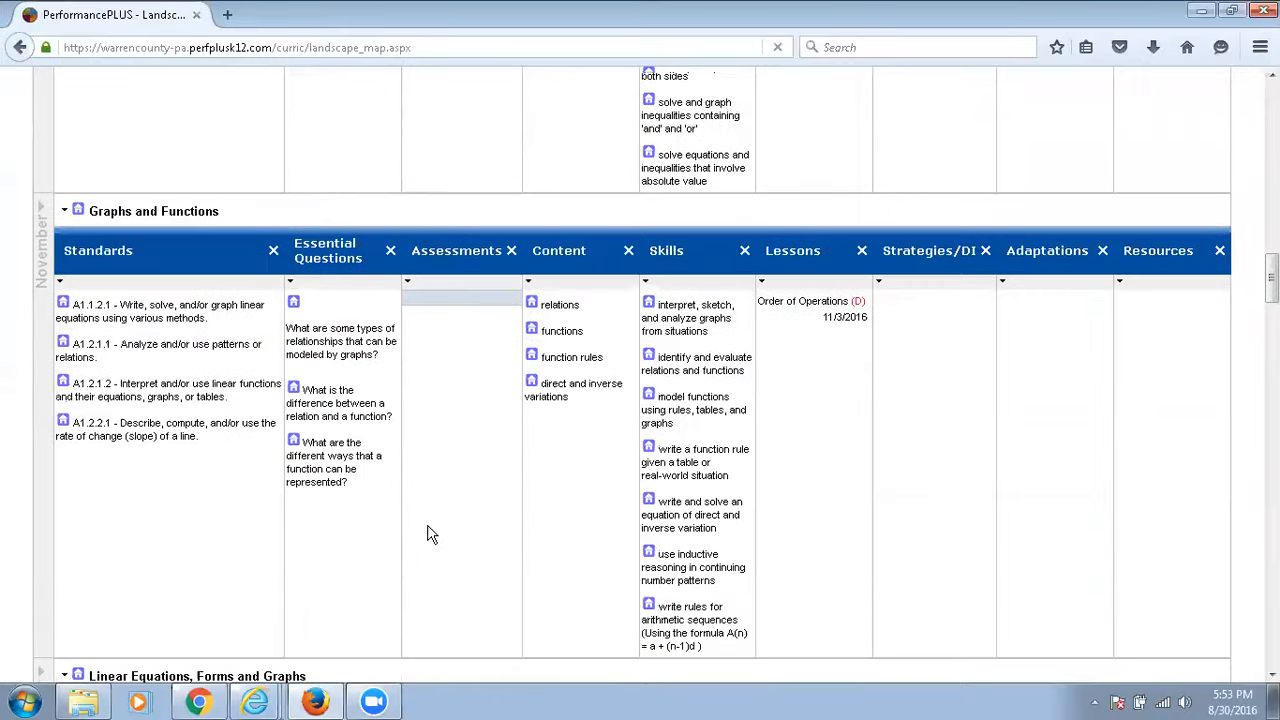
pyautogui.scroll(-6, 427, 535)
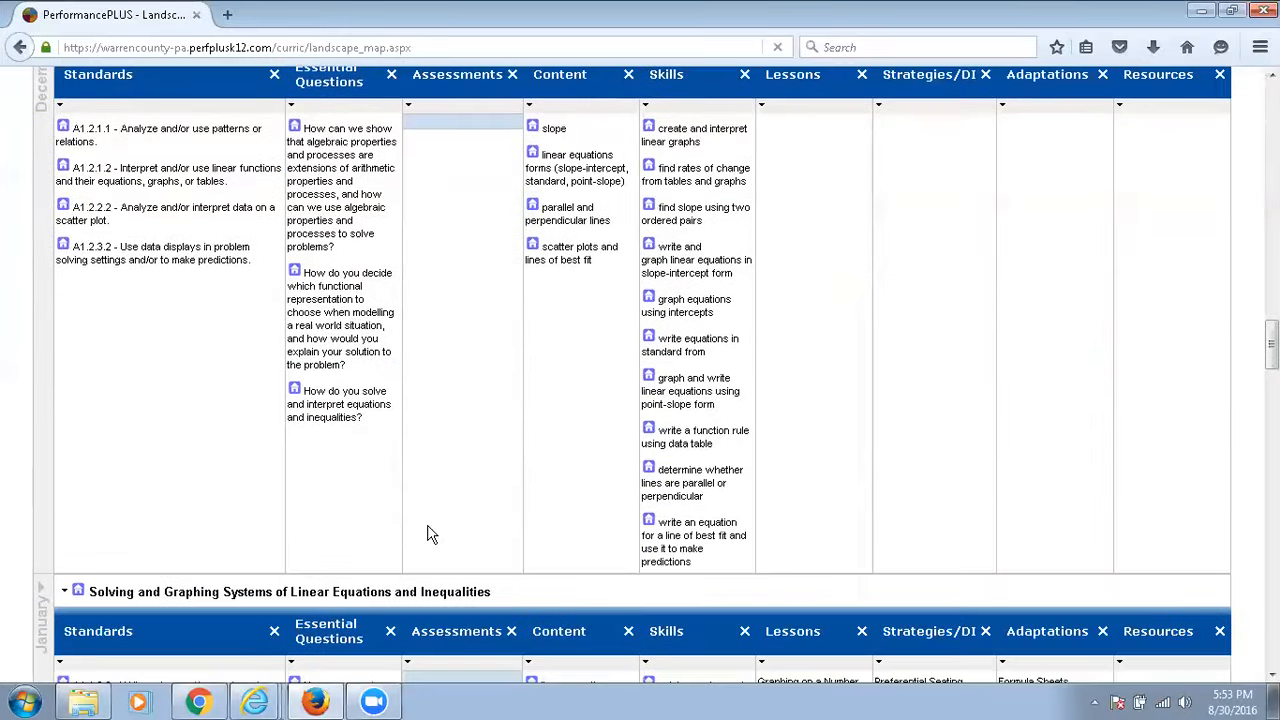
pyautogui.moveTo(387, 432); pyautogui.dragTo(410, 450)
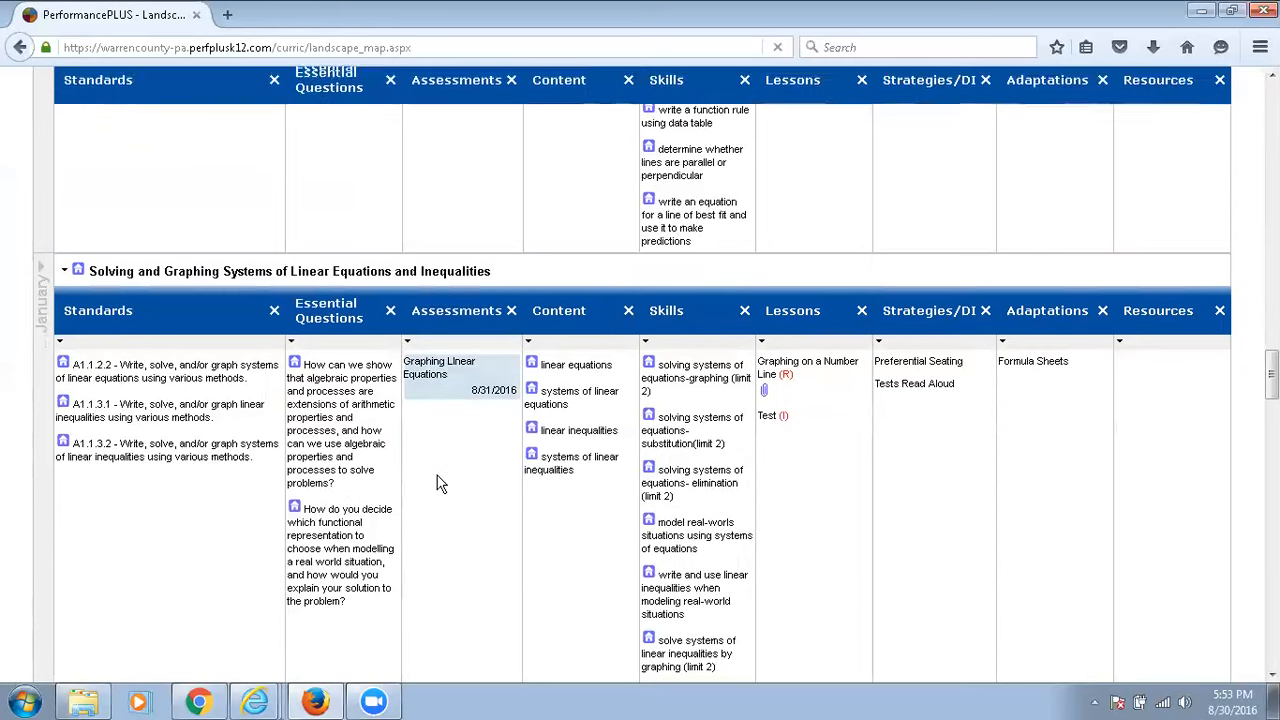
# Delete August's Solving and Graphing Systems of Linear Equations and Inequalities unit from the Algebra I CP map.
pyautogui.scroll(3, 437, 484)
pyautogui.scroll(1, 437, 482)
pyautogui.scroll(-2, 450, 510)
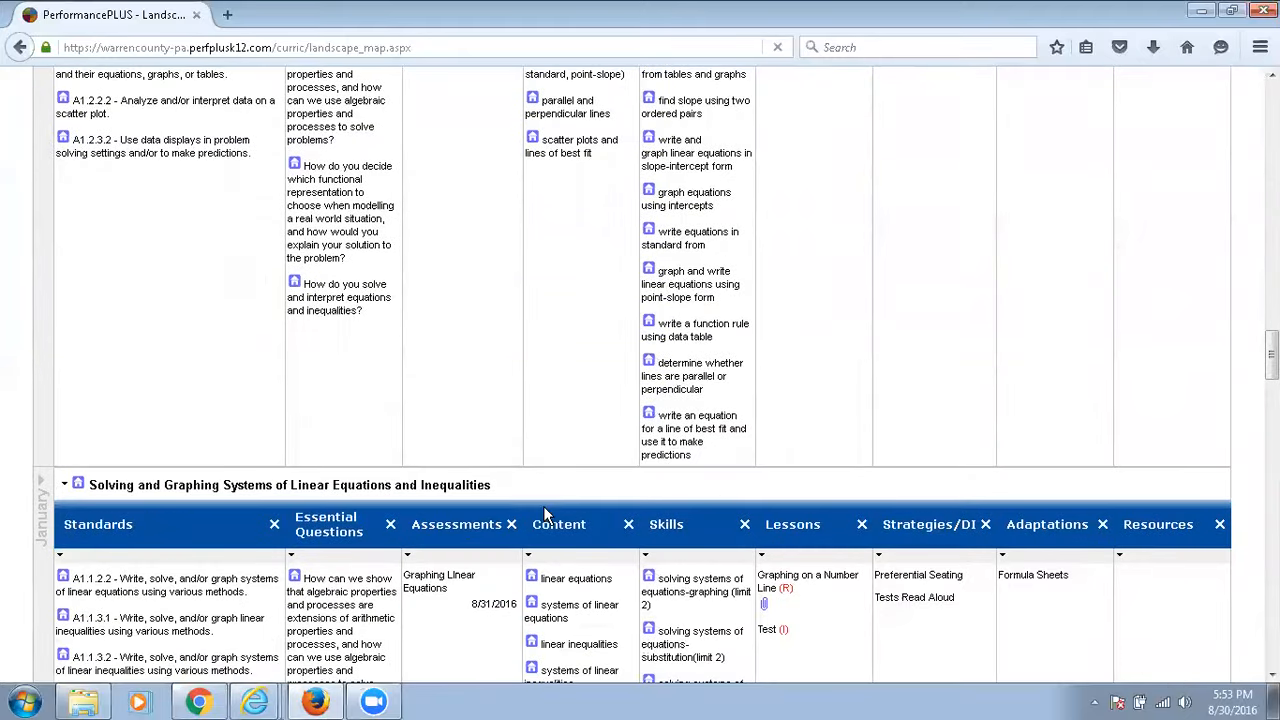
pyautogui.scroll(15, 540, 490)
pyautogui.scroll(20, 537, 423)
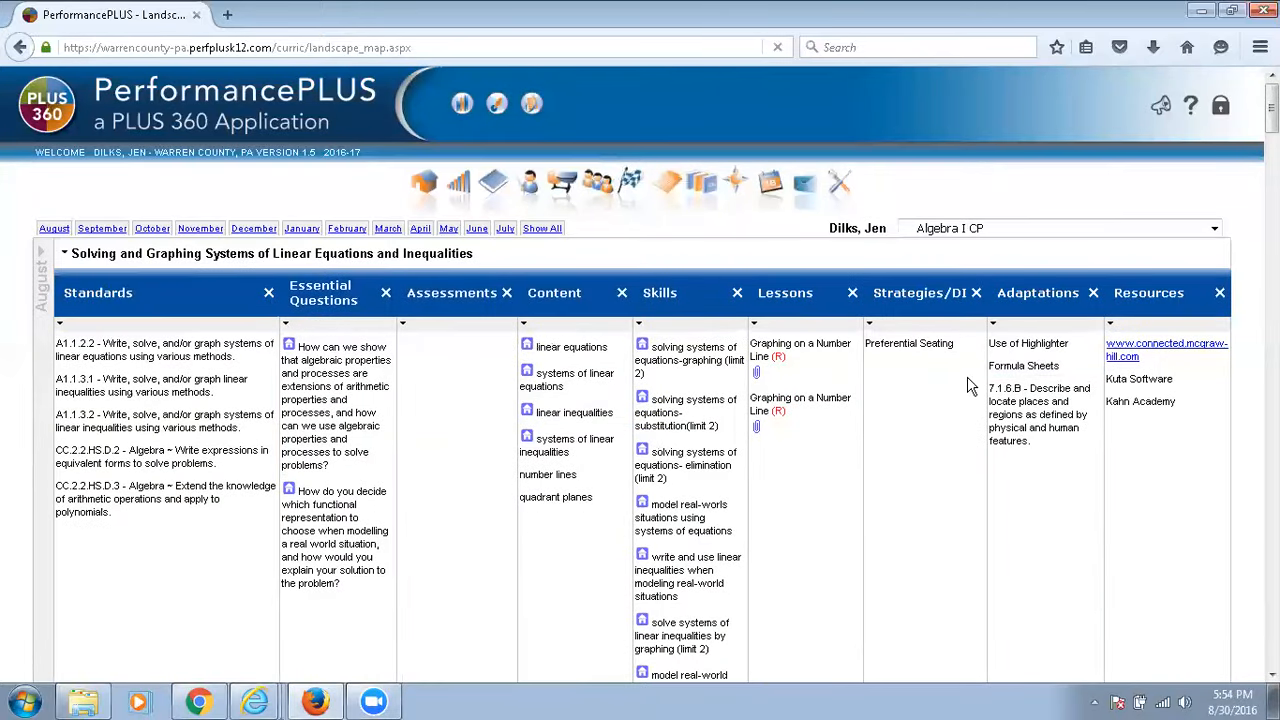
pyautogui.click(62, 257)
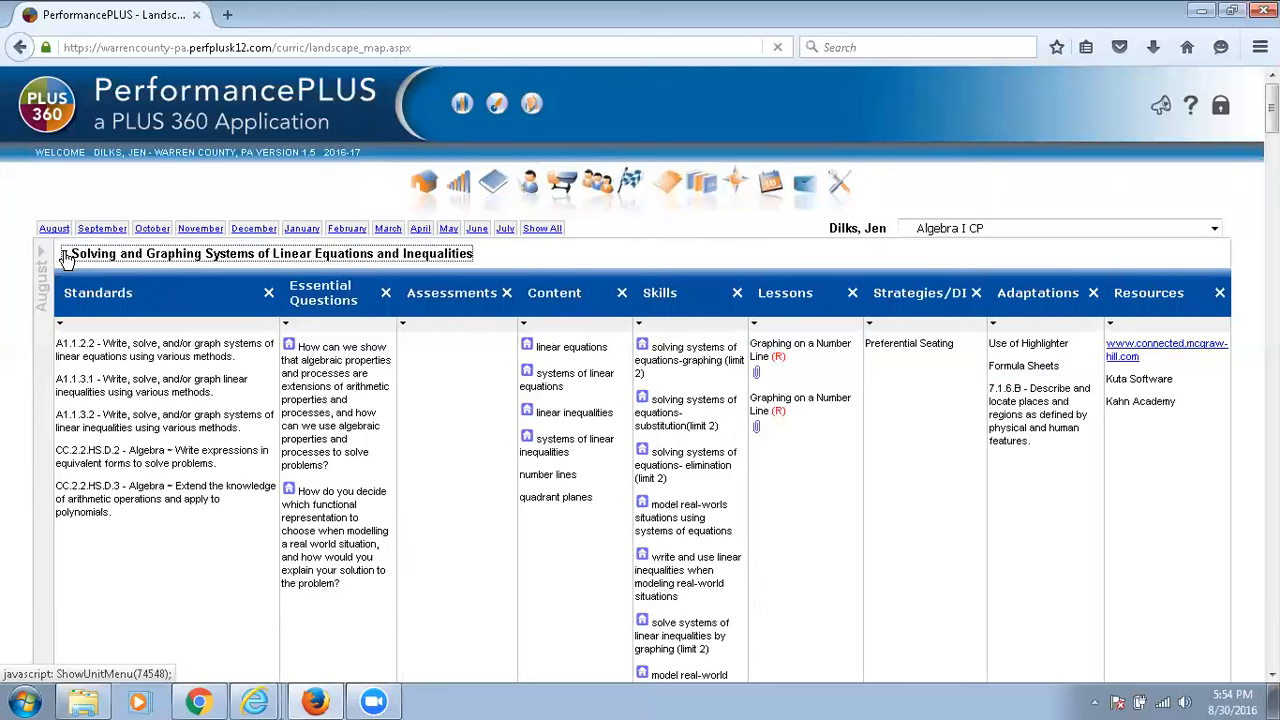
pyautogui.click(75, 302)
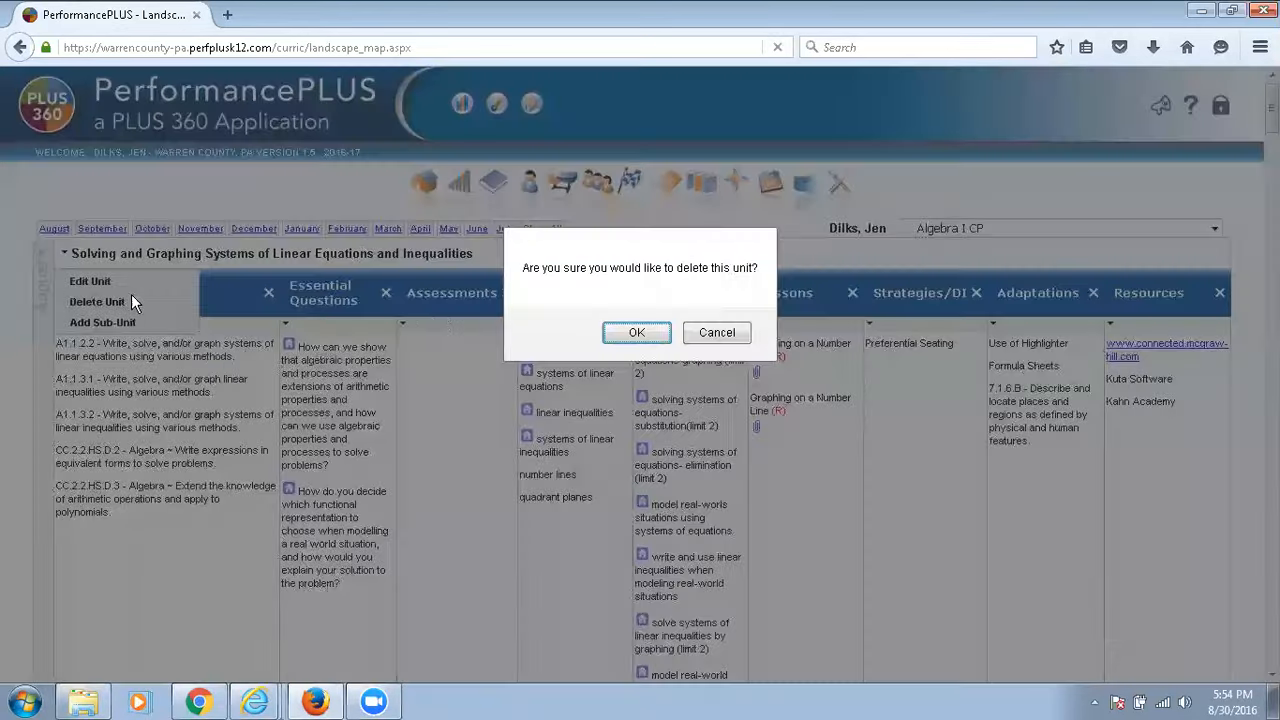
pyautogui.click(638, 333)
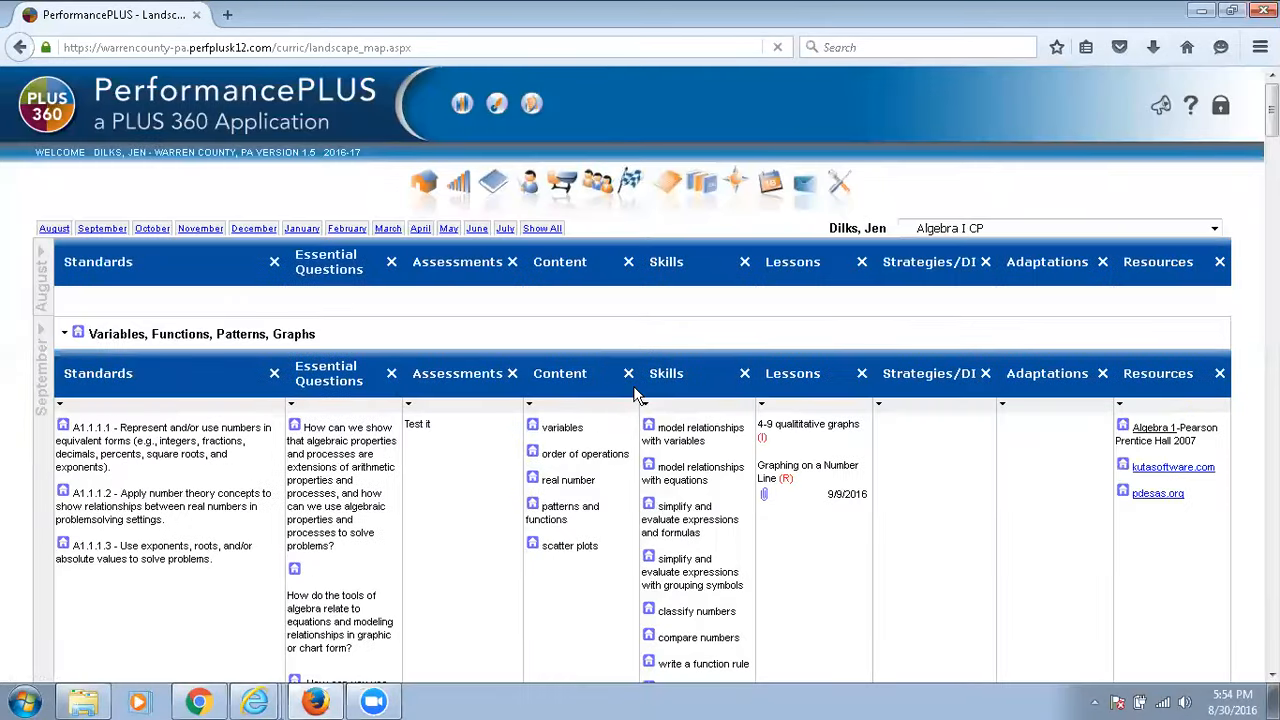
# Review the items moved into January's unit, the remaining months of the map, and the Strategies/DI options in September's Variables, Functions, Patterns, Graphs unit.
pyautogui.scroll(-15, 641, 395)
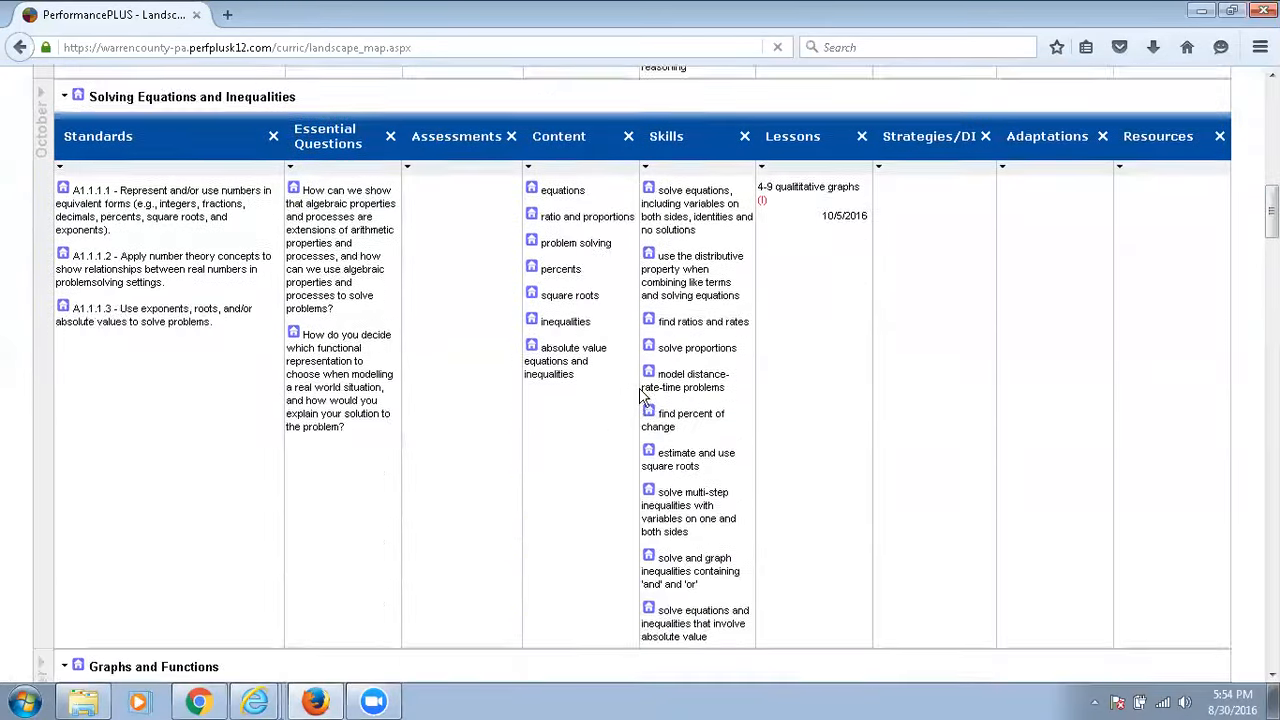
pyautogui.scroll(-10, 641, 395)
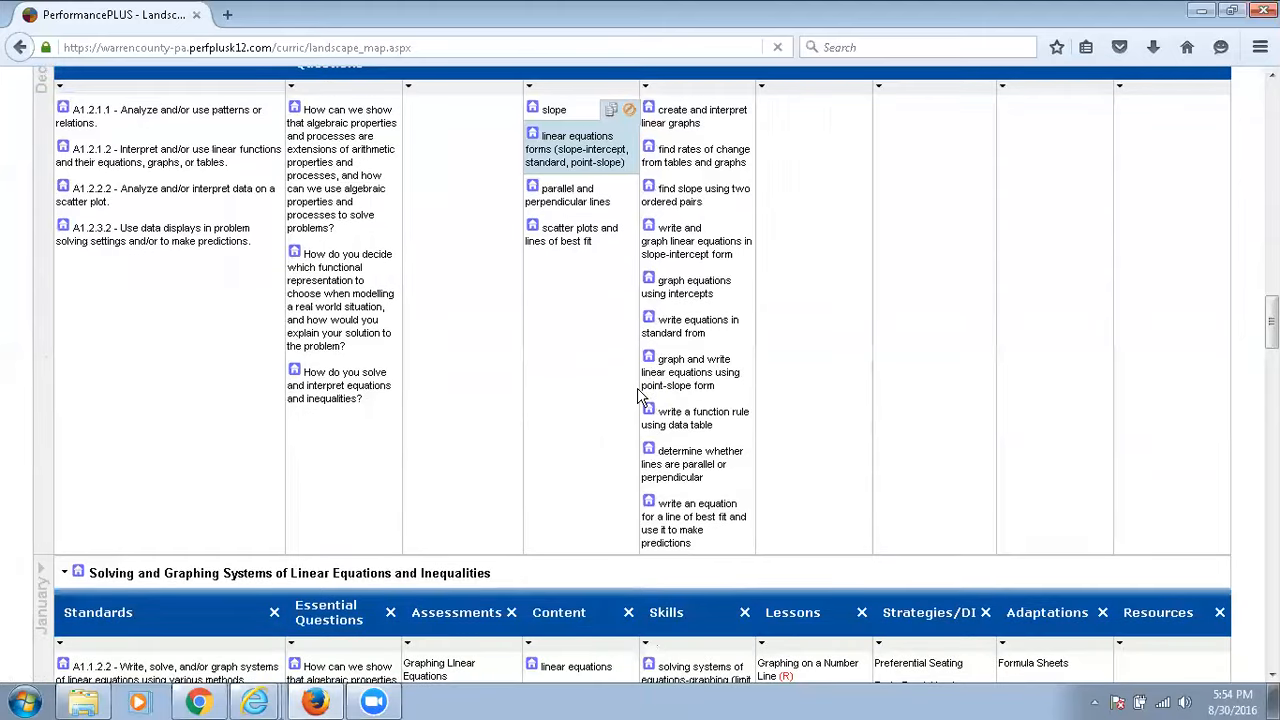
pyautogui.scroll(-4, 641, 395)
pyautogui.scroll(-4, 598, 428)
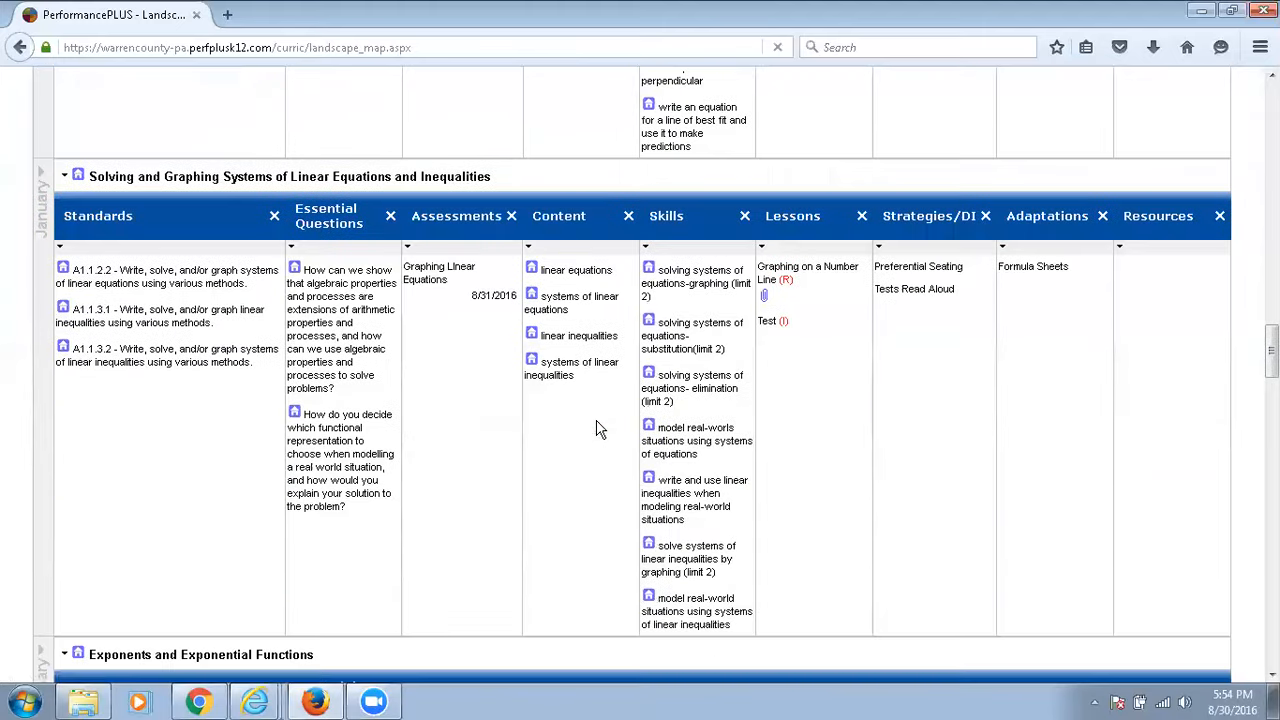
pyautogui.moveTo(432, 241)
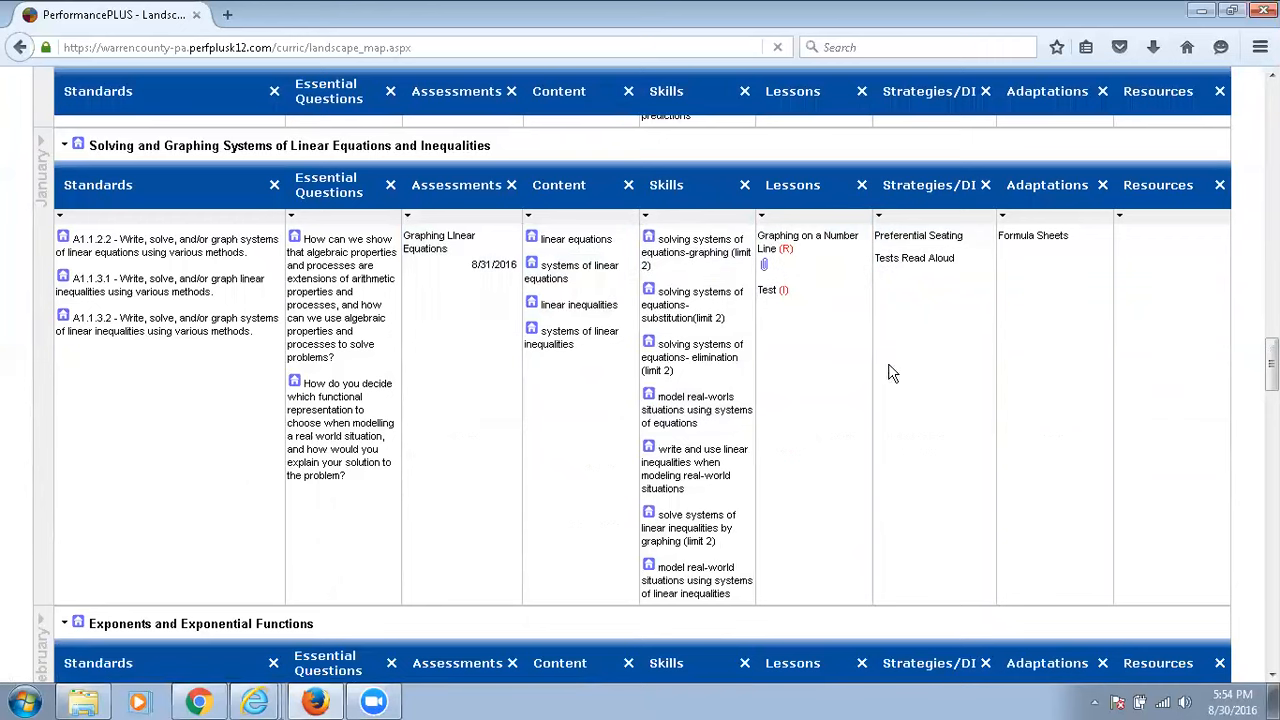
pyautogui.scroll(20, 843, 403)
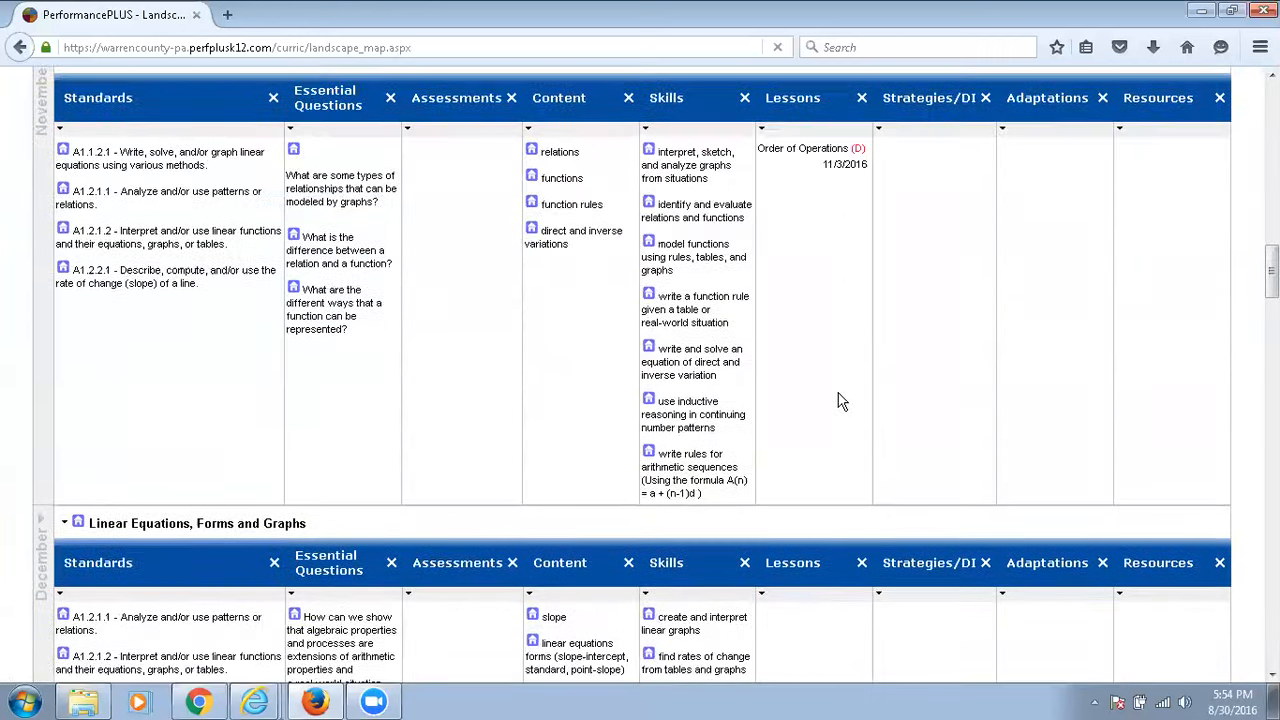
pyautogui.scroll(10, 843, 403)
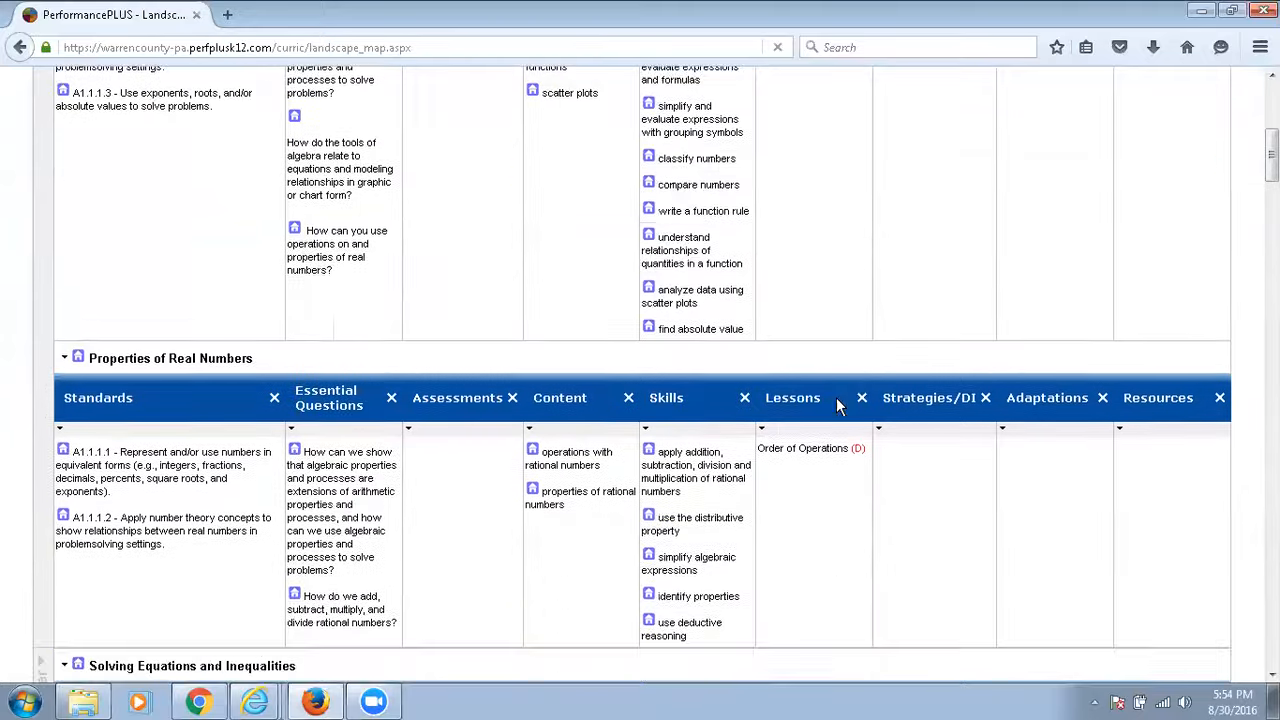
pyautogui.scroll(5, 838, 407)
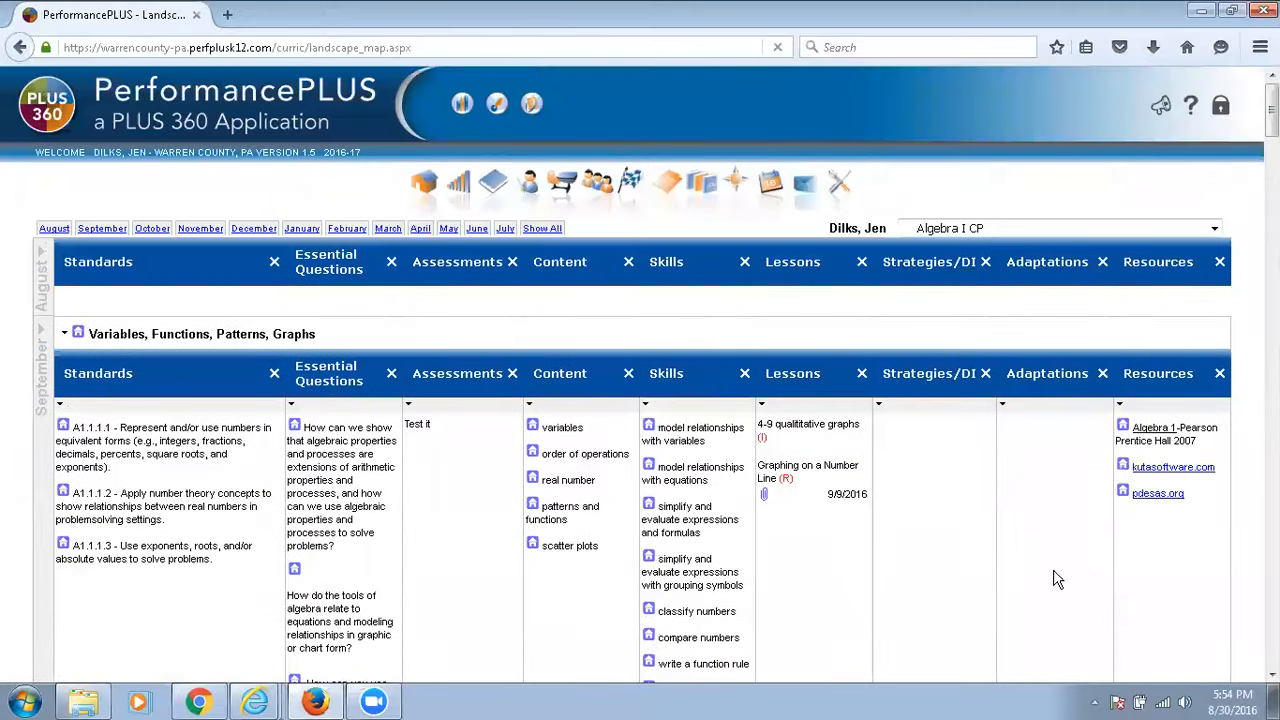
pyautogui.click(880, 405)
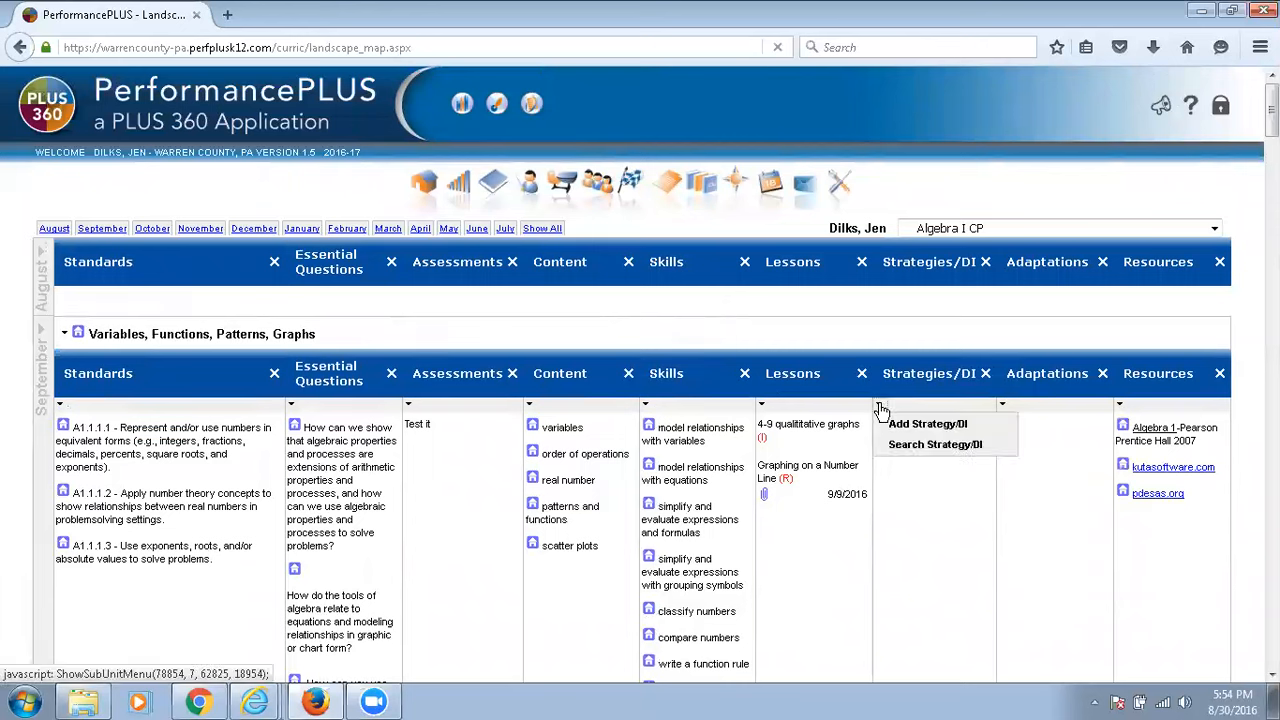
# Return to the home page and go to the Roll Over My Units link.
pyautogui.click(413, 188)
pyautogui.scroll(-10, 874, 537)
pyautogui.click(969, 628)
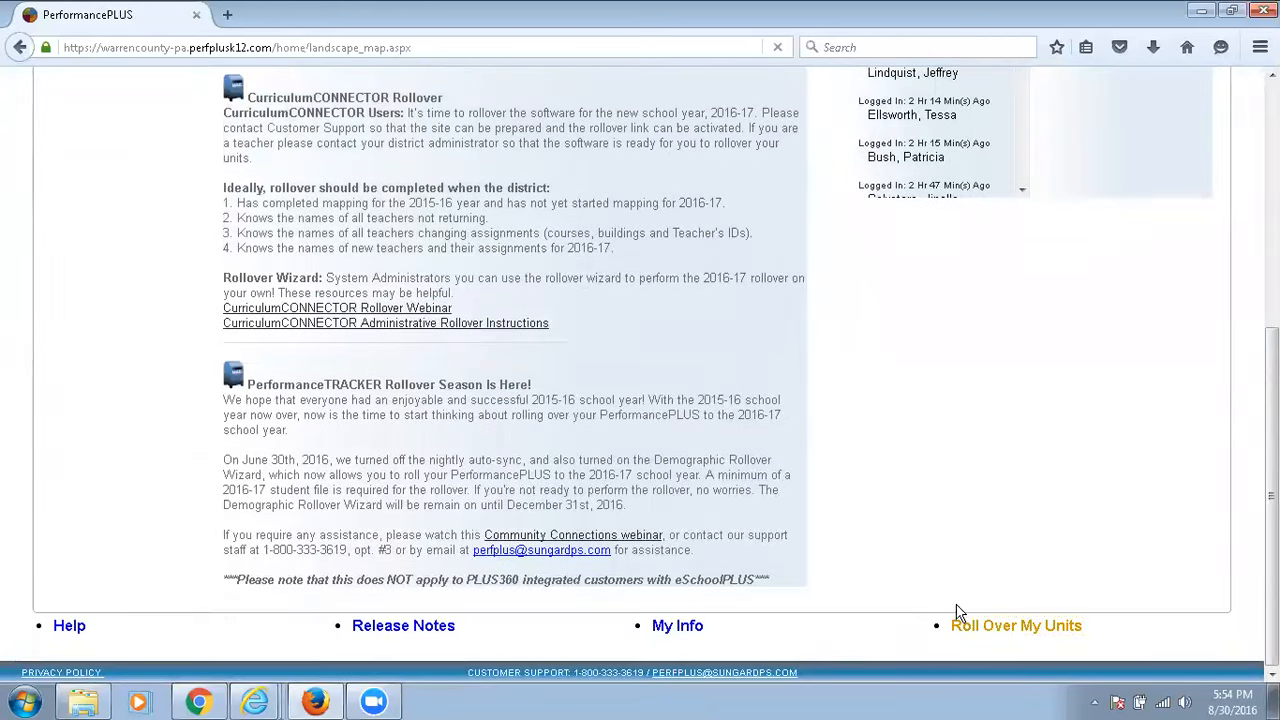